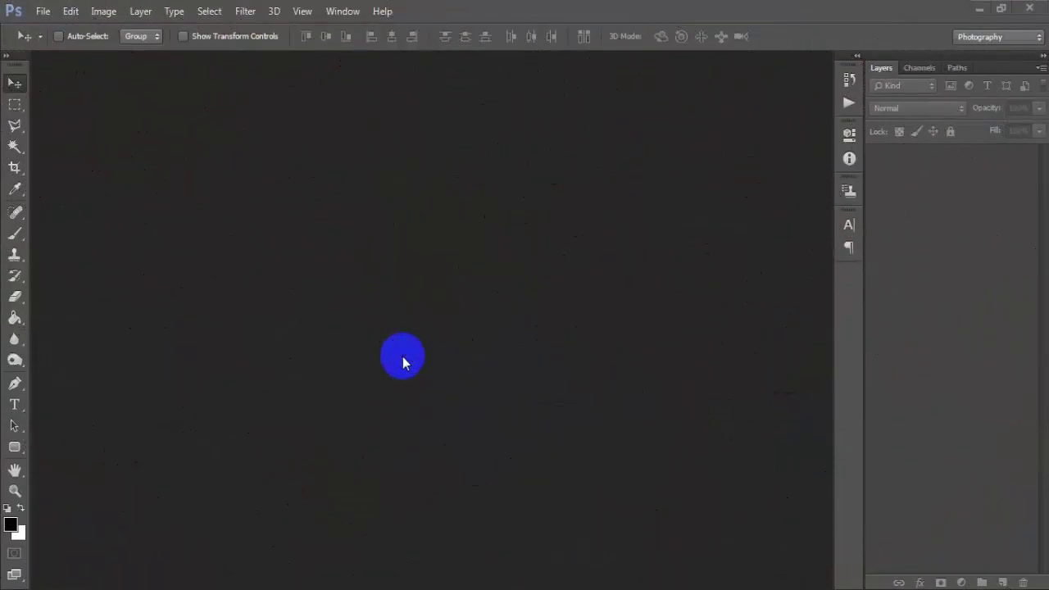
- Open bicycle-1279907.jpg as a tabbed document and duplicate the Background into Layer 1
{"action": "left_click", "coordinate": [42, 10]}
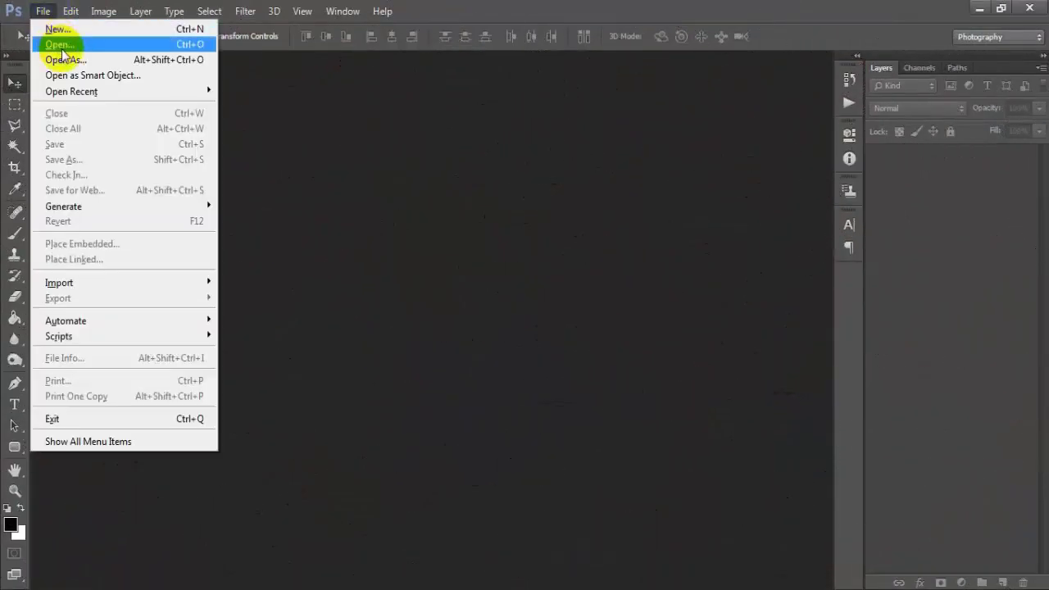
{"action": "left_click", "coordinate": [49, 42]}
{"action": "scroll", "coordinate": [609, 145], "scroll_direction": "down", "scroll_amount": 1}
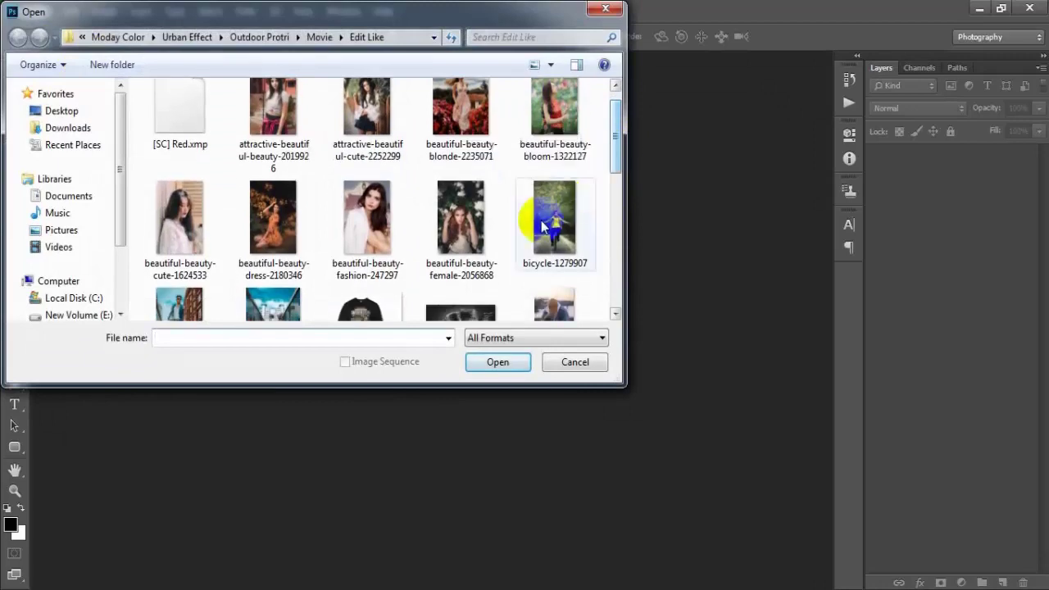
{"action": "left_click", "coordinate": [544, 222]}
{"action": "left_click", "coordinate": [494, 362]}
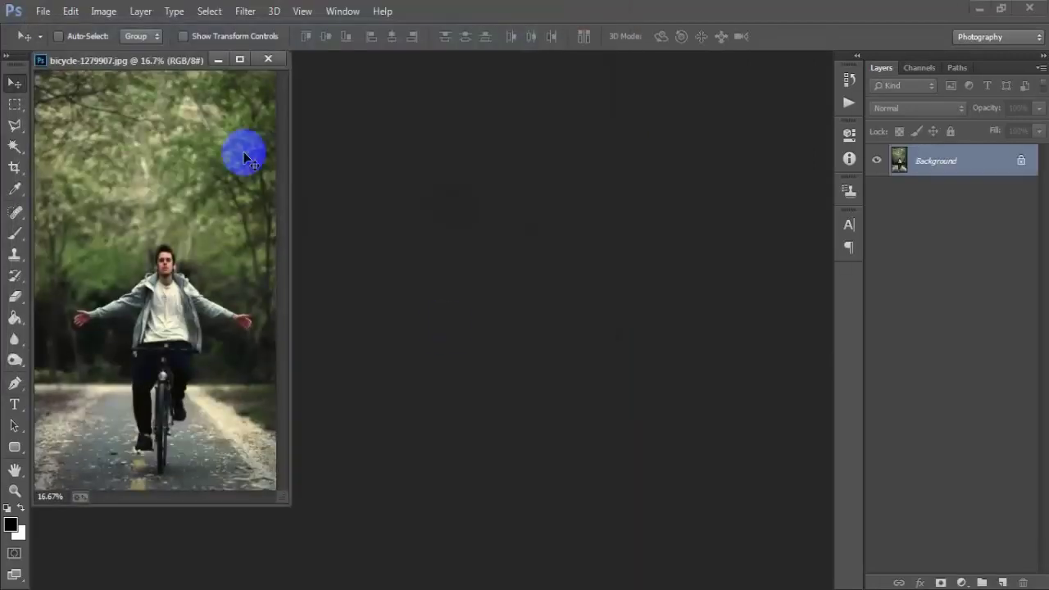
{"action": "left_click_drag", "start_coordinate": [170, 61], "coordinate": [365, 62]}
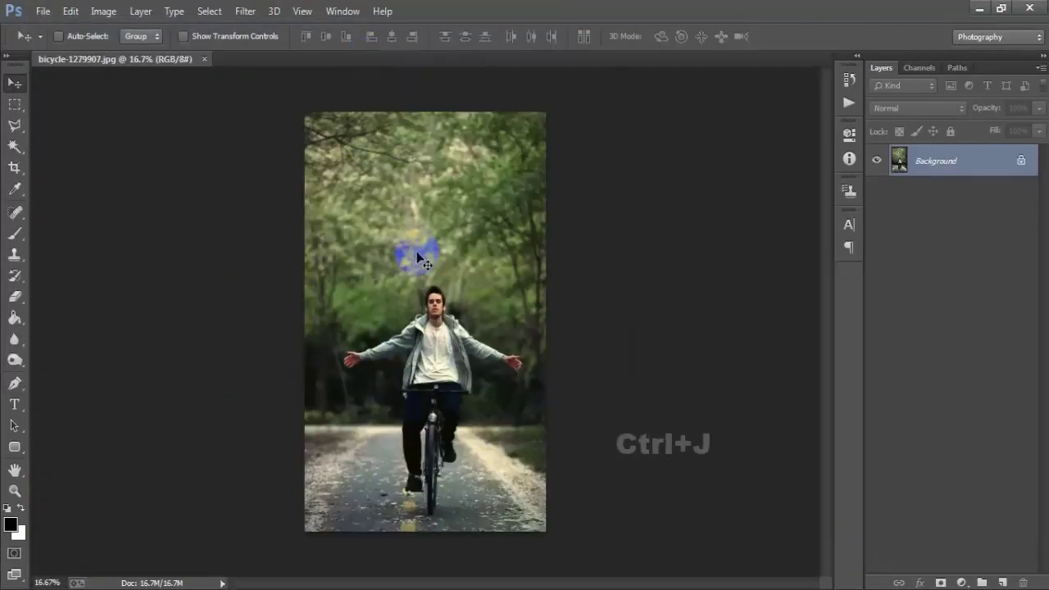
{"action": "key", "text": "ctrl+j"}
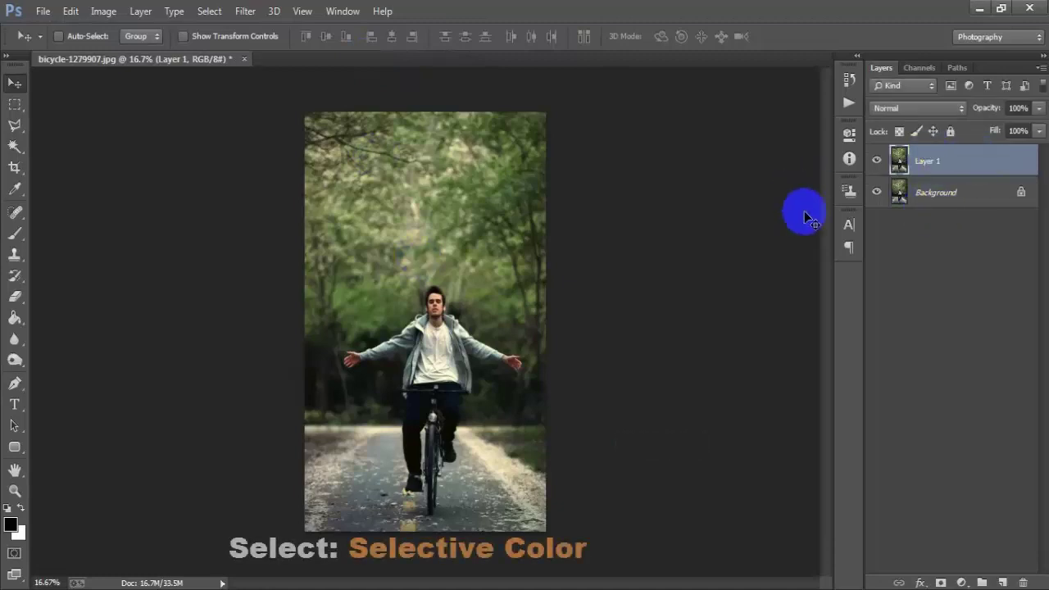
- Add a Selective Color adjustment layer with the Reds Cyan lowered to -8%
{"action": "left_click", "coordinate": [961, 582]}
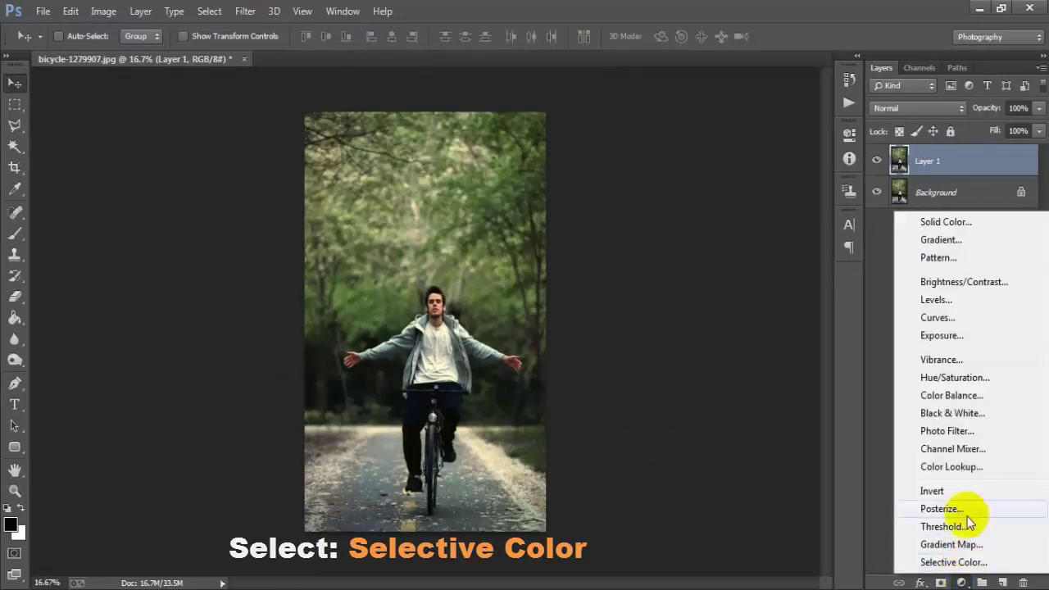
{"action": "left_click", "coordinate": [1016, 563]}
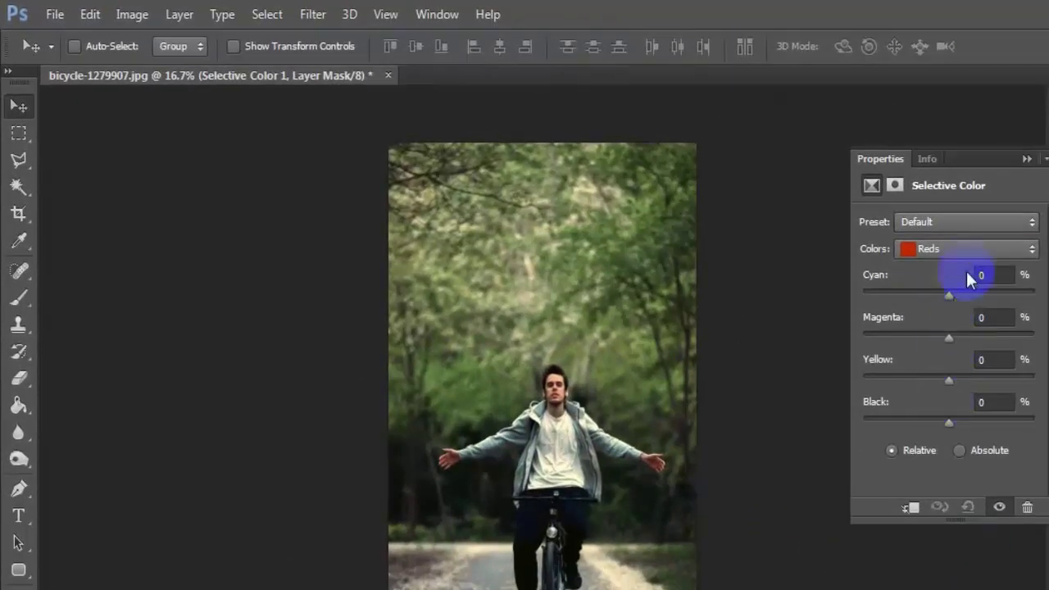
{"action": "left_click", "coordinate": [971, 256]}
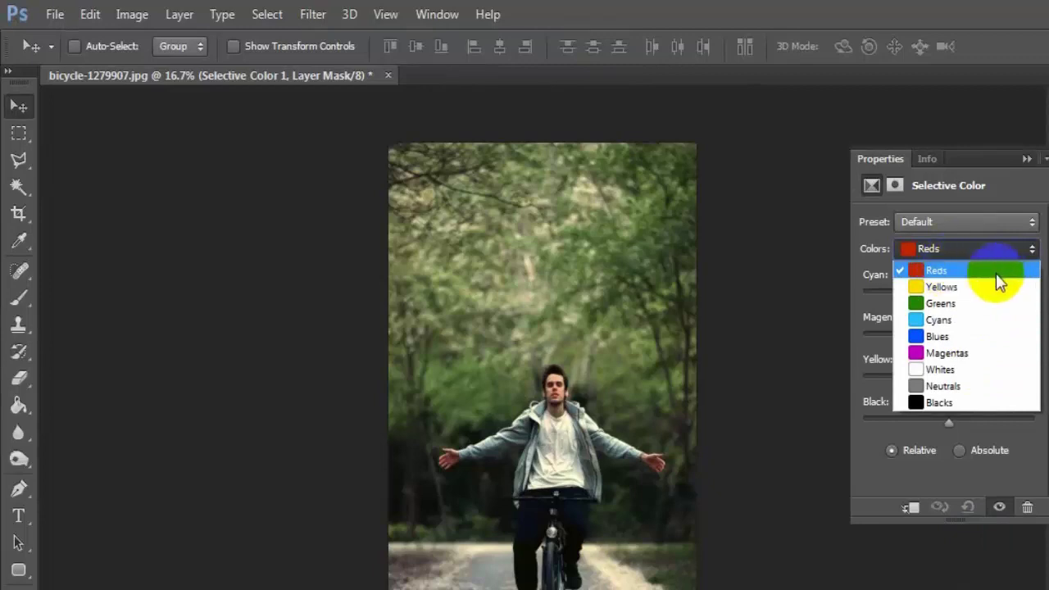
{"action": "left_click", "coordinate": [987, 275]}
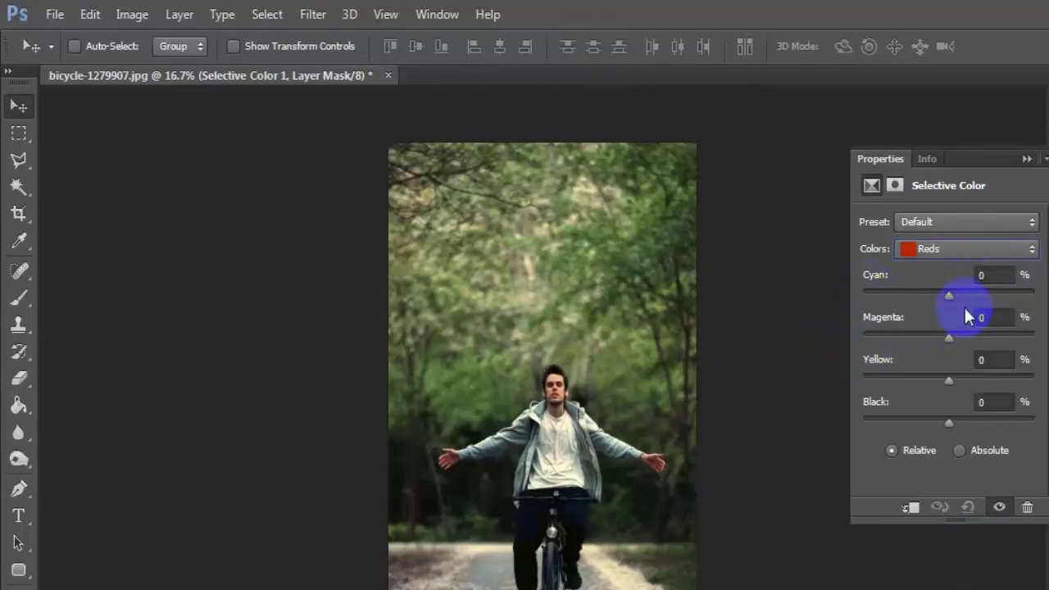
{"action": "left_click_drag", "start_coordinate": [952, 297], "coordinate": [942, 297]}
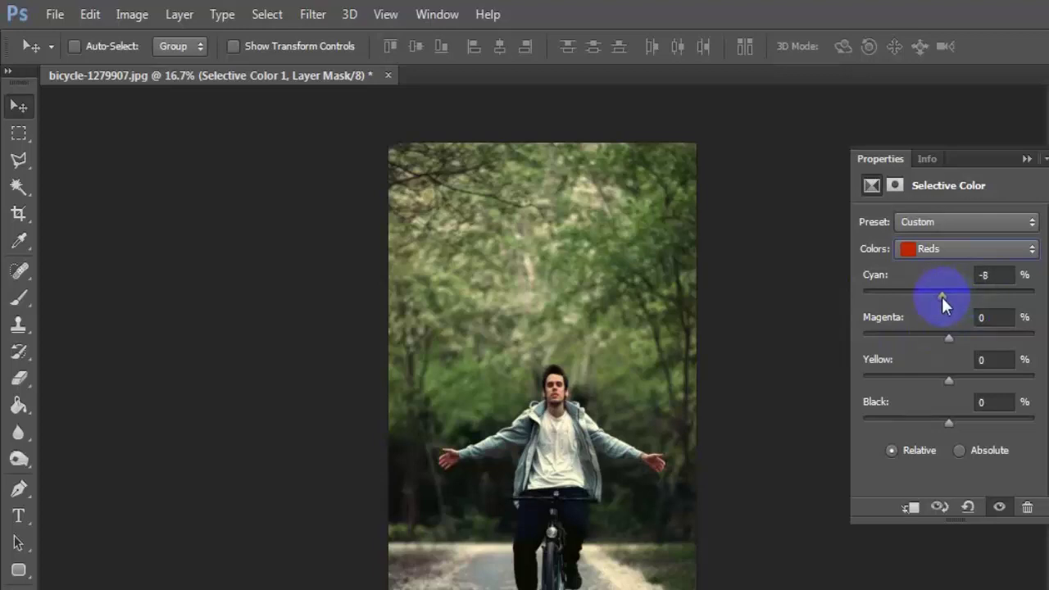
{"action": "left_click", "coordinate": [985, 248]}
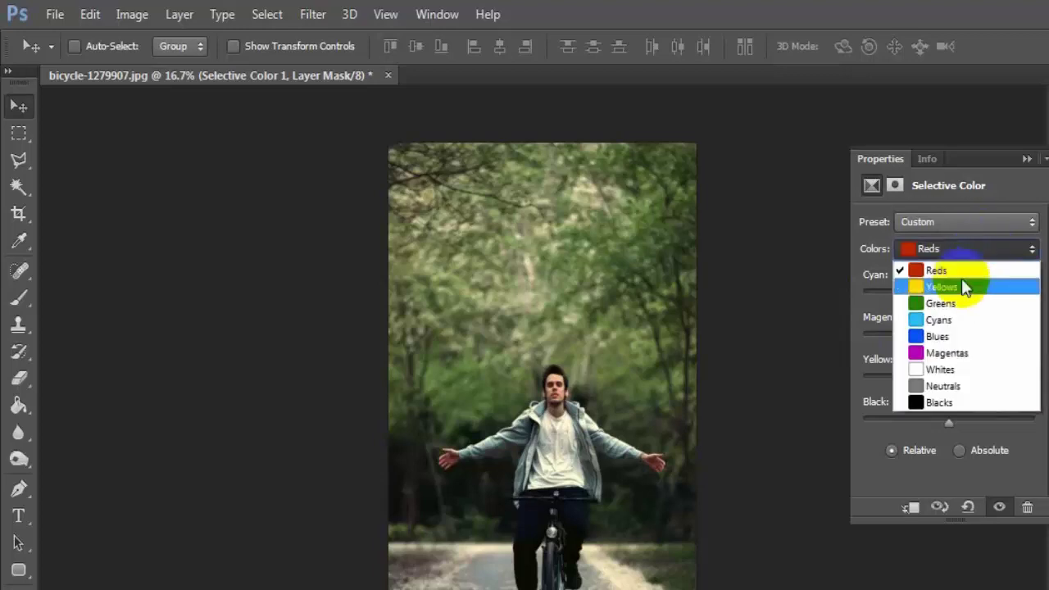
- Set Selective Color Yellows to Cyan -100%, Magenta +100%, Yellow +25%, Black +17%
{"action": "left_click", "coordinate": [983, 295]}
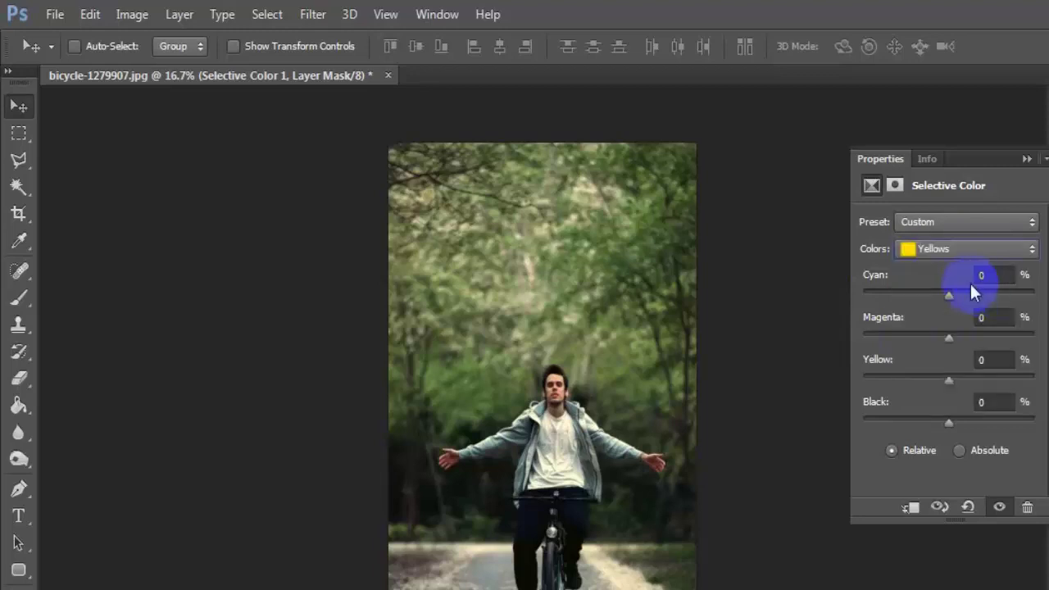
{"action": "left_click_drag", "start_coordinate": [946, 297], "coordinate": [852, 297]}
{"action": "left_click_drag", "start_coordinate": [995, 339], "coordinate": [1037, 342]}
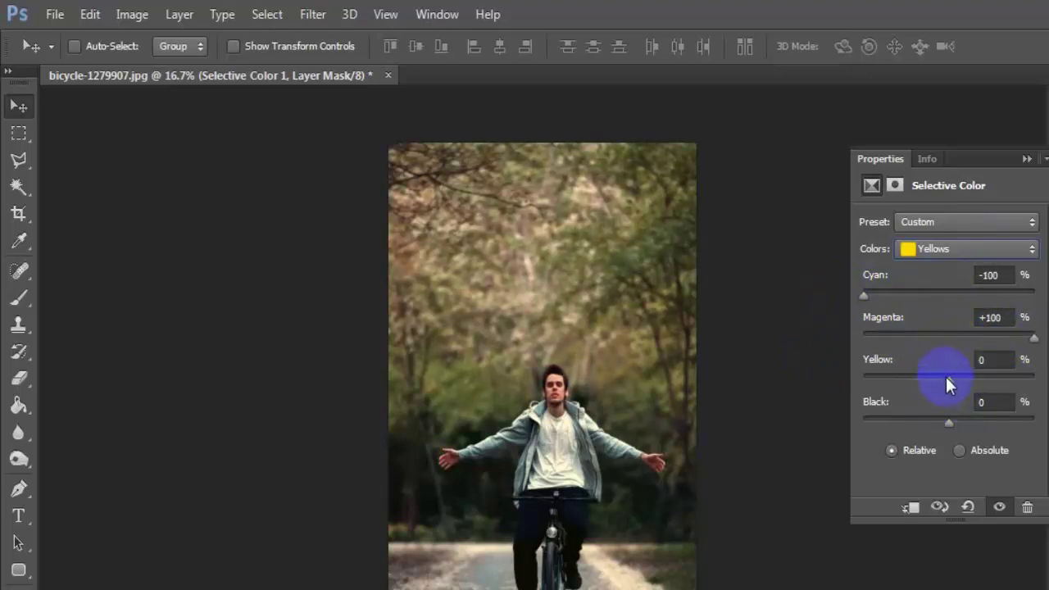
{"action": "left_click_drag", "start_coordinate": [946, 376], "coordinate": [966, 376]}
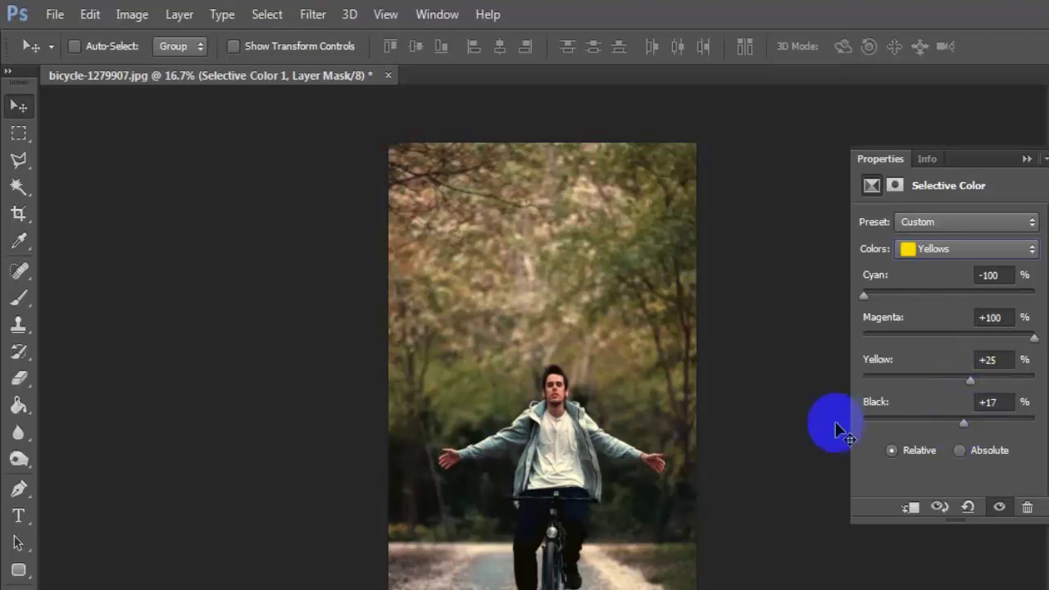
{"action": "left_click", "coordinate": [986, 250]}
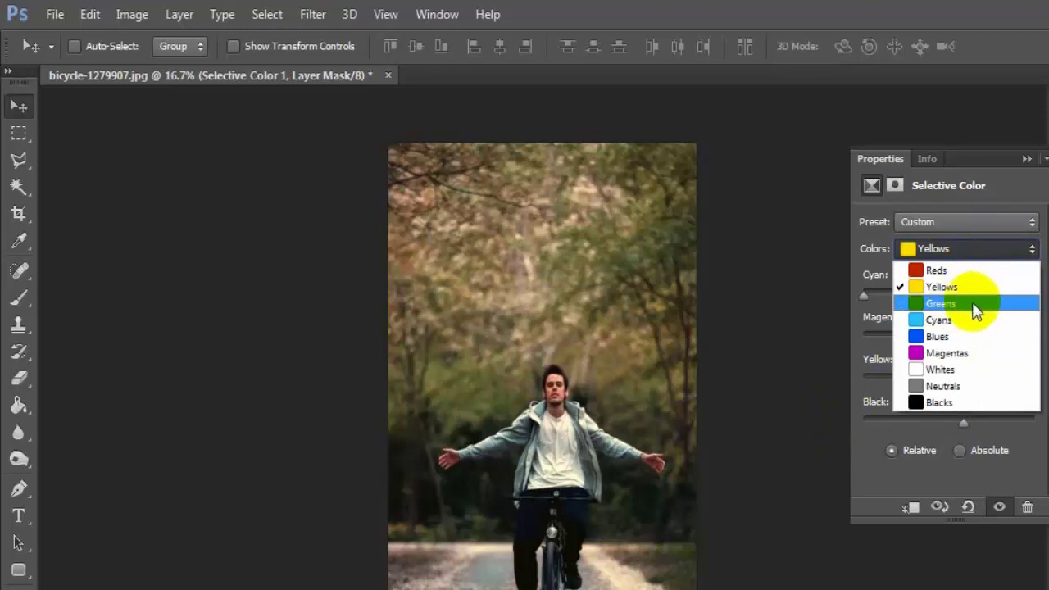
- Set the Greens range to Cyan -100%, Magenta +35%, Yellow -53%, Black +15%
{"action": "left_click", "coordinate": [975, 305]}
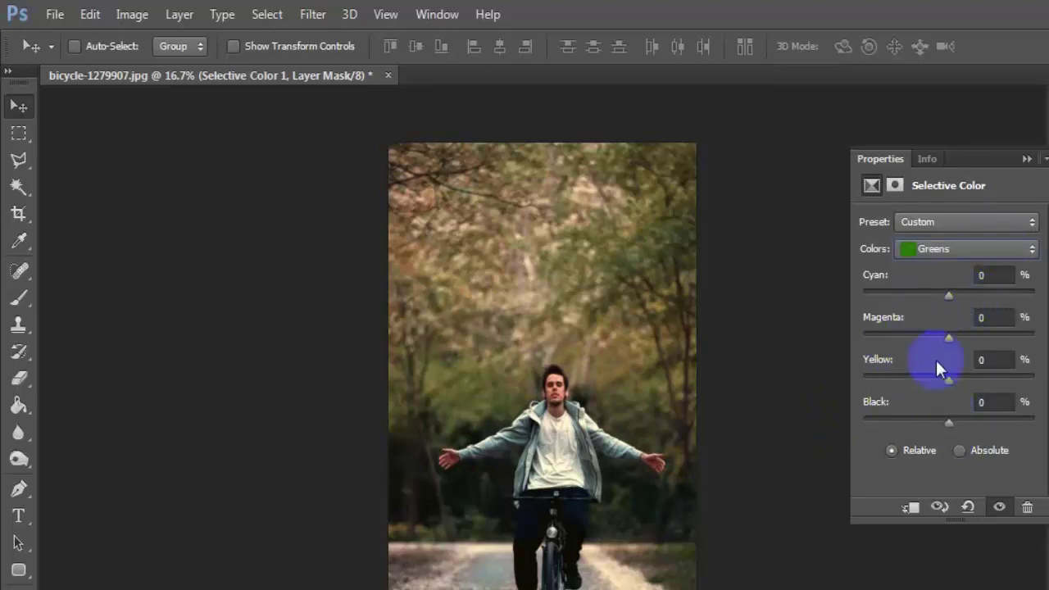
{"action": "left_click_drag", "start_coordinate": [947, 296], "coordinate": [872, 297]}
{"action": "type", "text": "+35"}
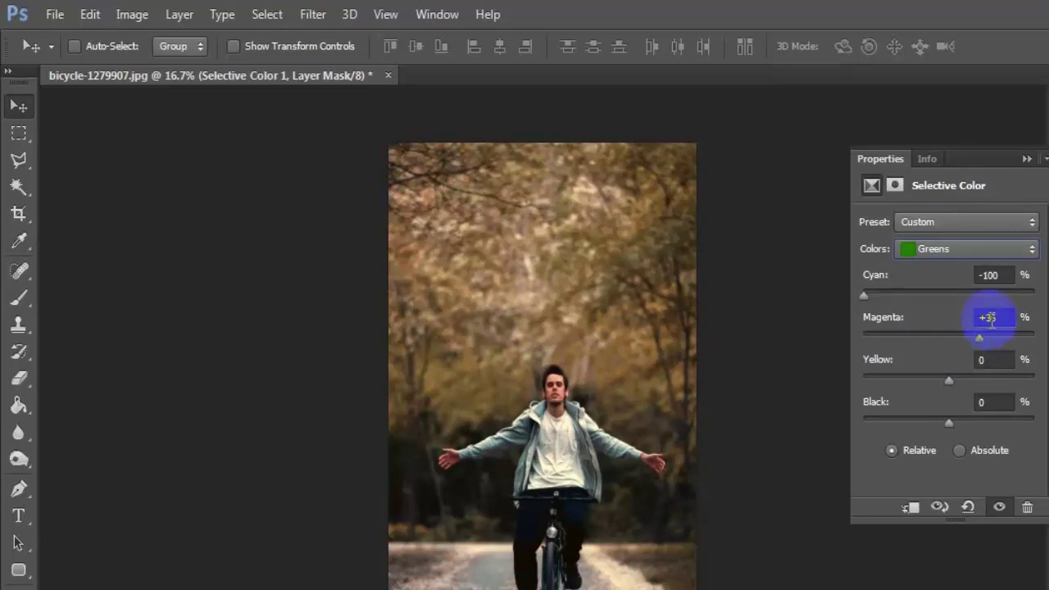
{"action": "left_click", "coordinate": [991, 318]}
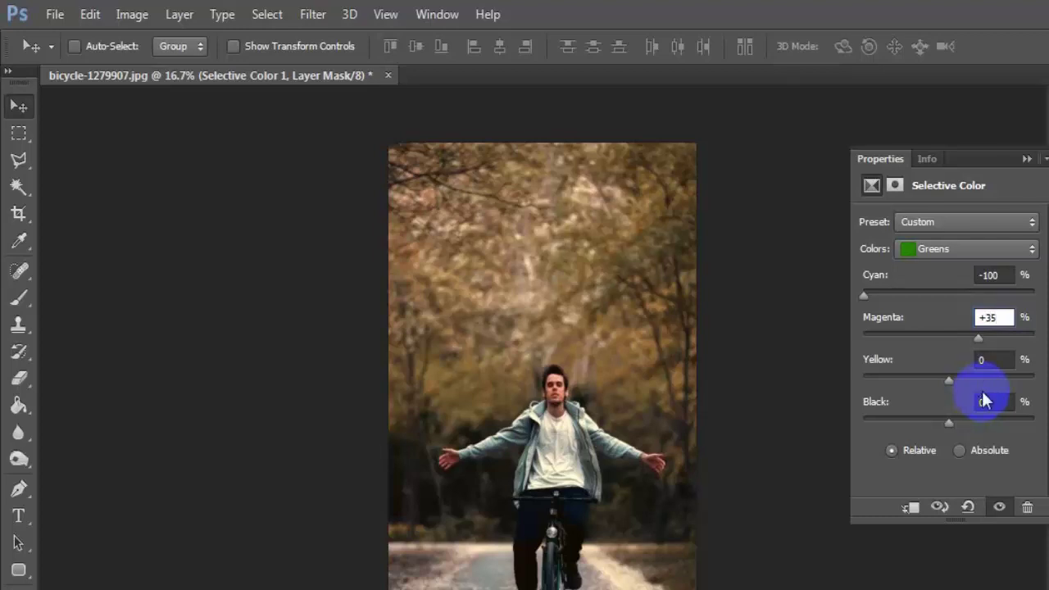
{"action": "left_click_drag", "start_coordinate": [952, 376], "coordinate": [905, 375]}
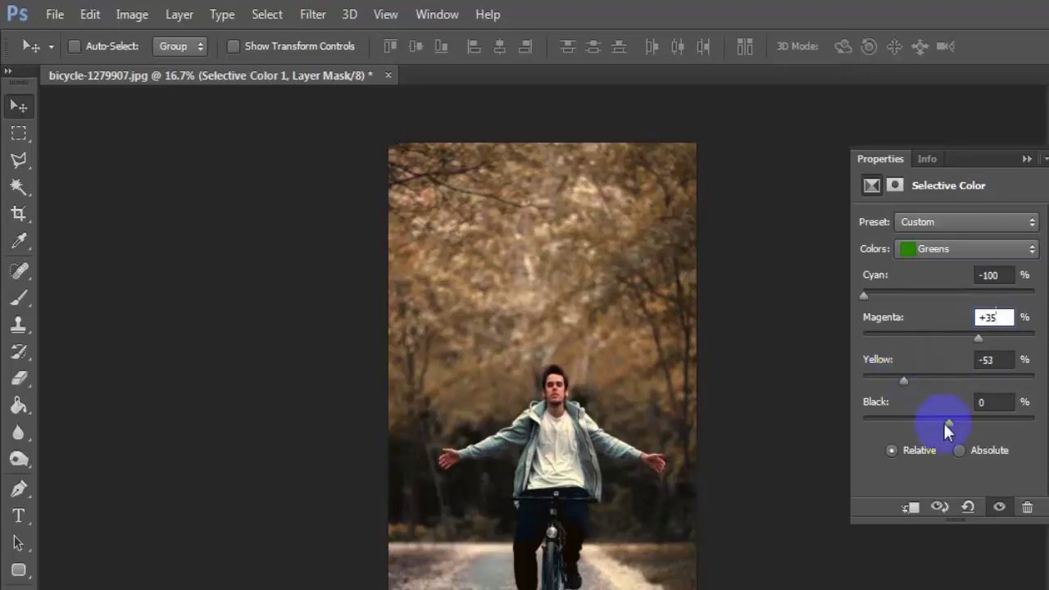
{"action": "left_click_drag", "start_coordinate": [946, 422], "coordinate": [957, 422]}
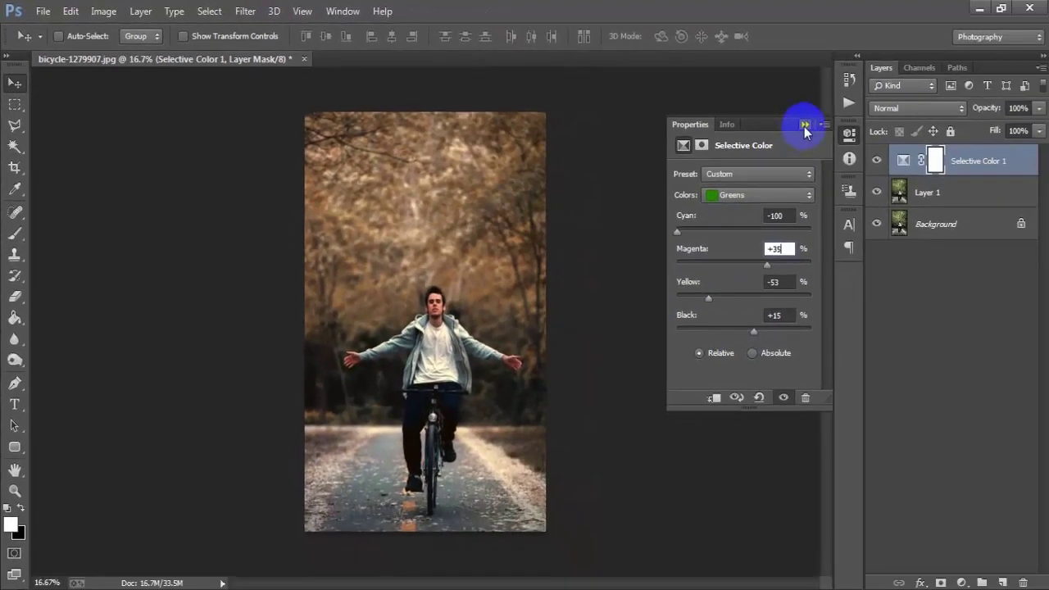
- Collapse Properties and toggle the Selective Color layer's visibility to compare the effect
{"action": "left_click", "coordinate": [804, 126]}
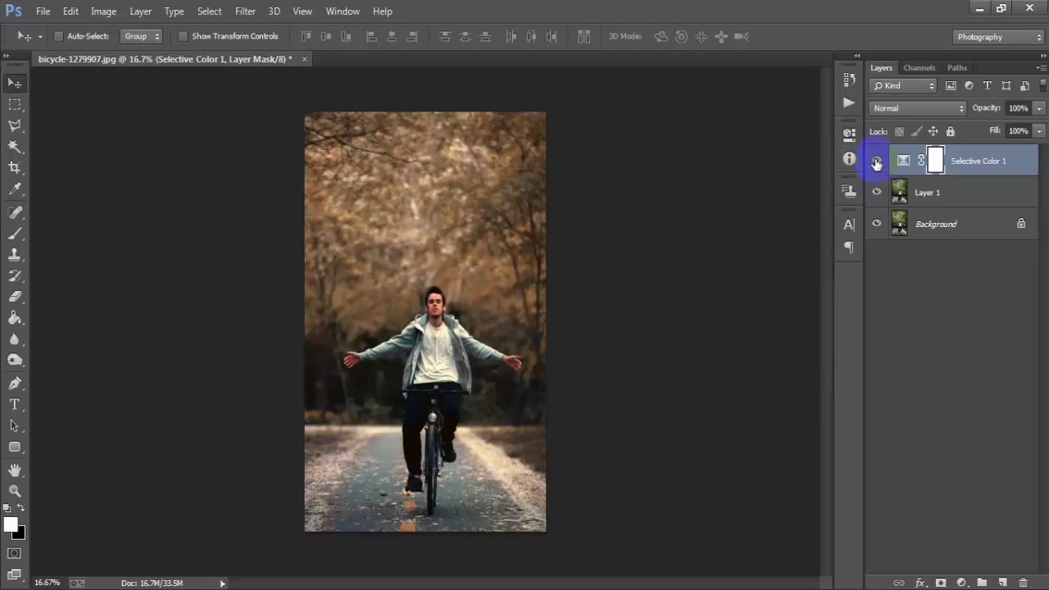
{"action": "left_click", "coordinate": [876, 162]}
{"action": "left_click", "coordinate": [876, 162]}
- Add a Hue/Saturation layer setting Yellows Hue -62 and Saturation +33
{"action": "left_click", "coordinate": [962, 583]}
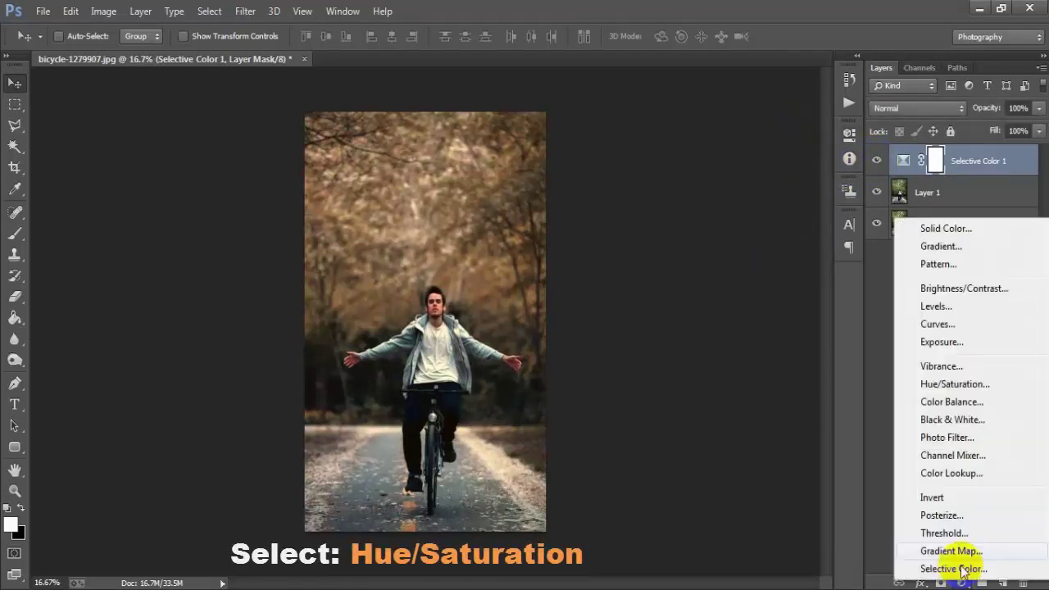
{"action": "left_click", "coordinate": [955, 383]}
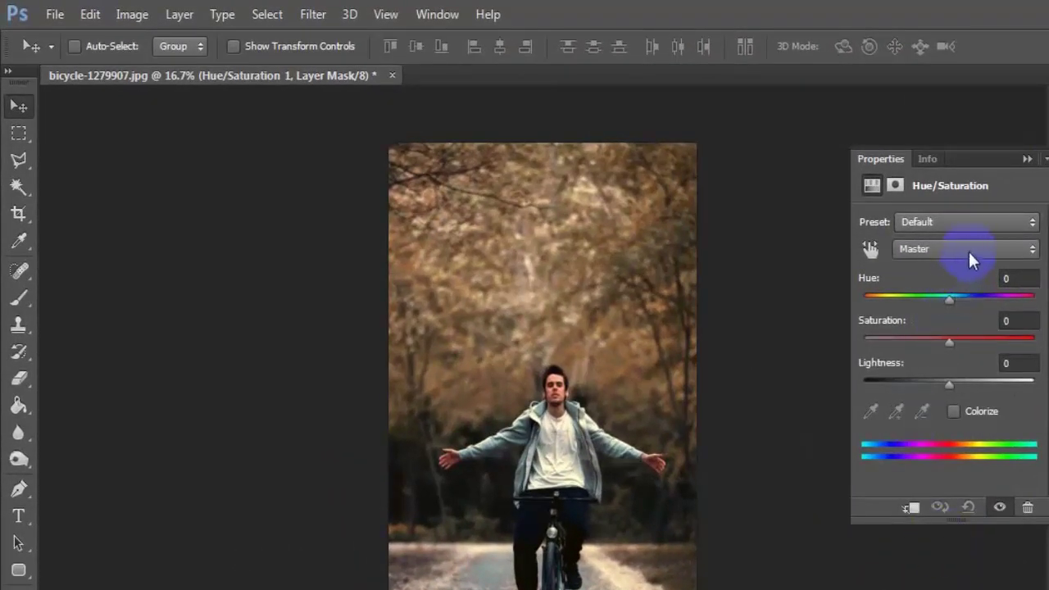
{"action": "left_click", "coordinate": [970, 253]}
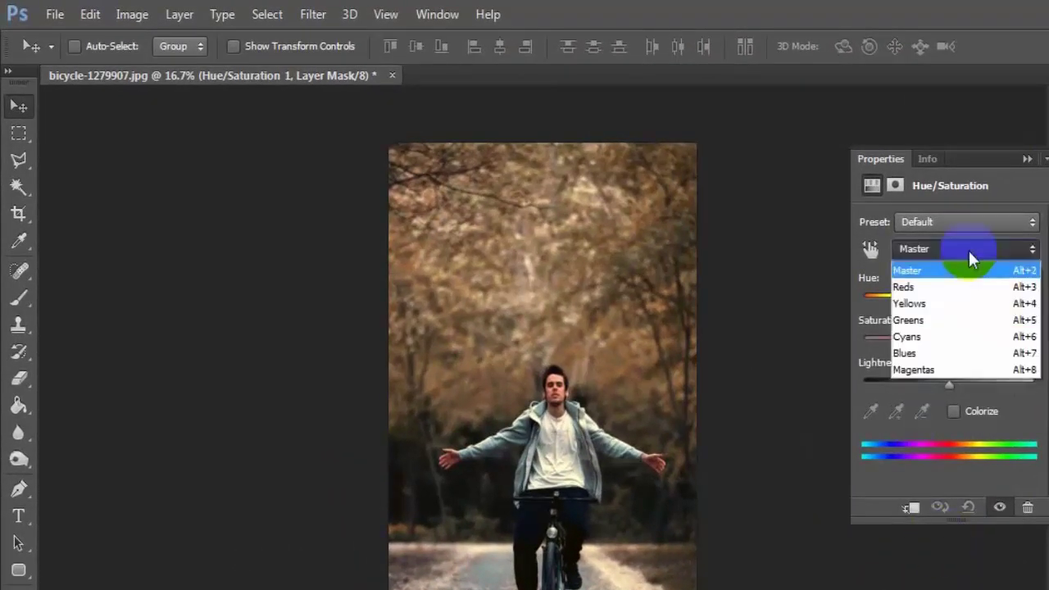
{"action": "left_click", "coordinate": [994, 314]}
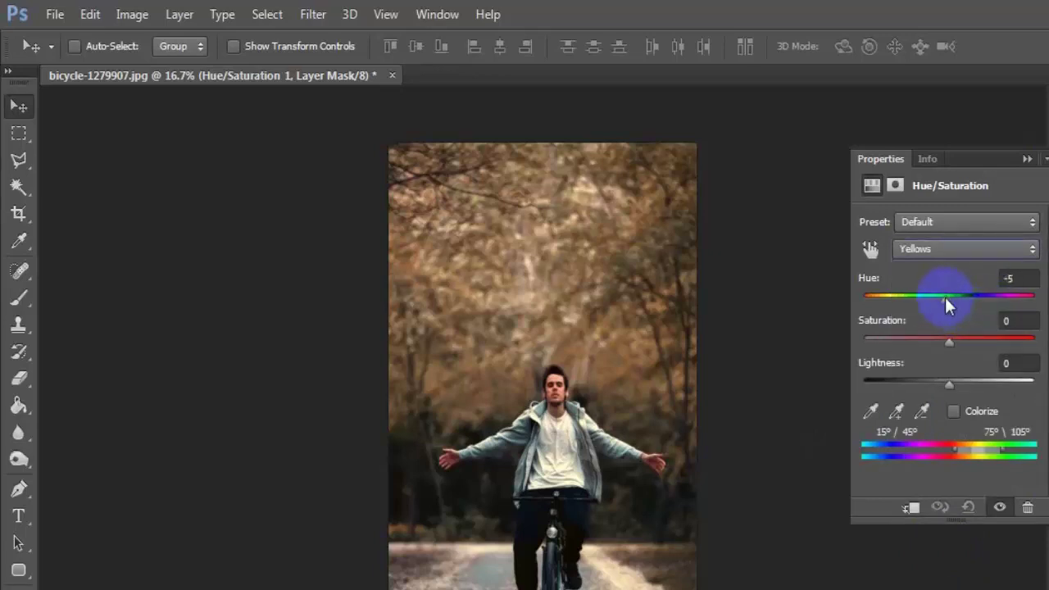
{"action": "left_click_drag", "start_coordinate": [948, 298], "coordinate": [905, 304]}
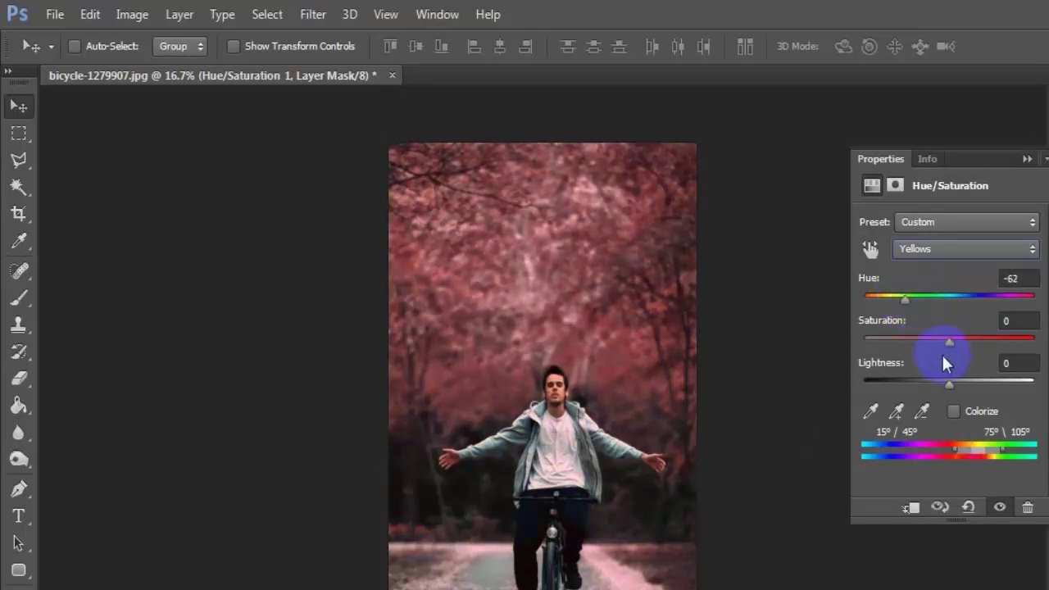
{"action": "left_click_drag", "start_coordinate": [949, 341], "coordinate": [976, 343]}
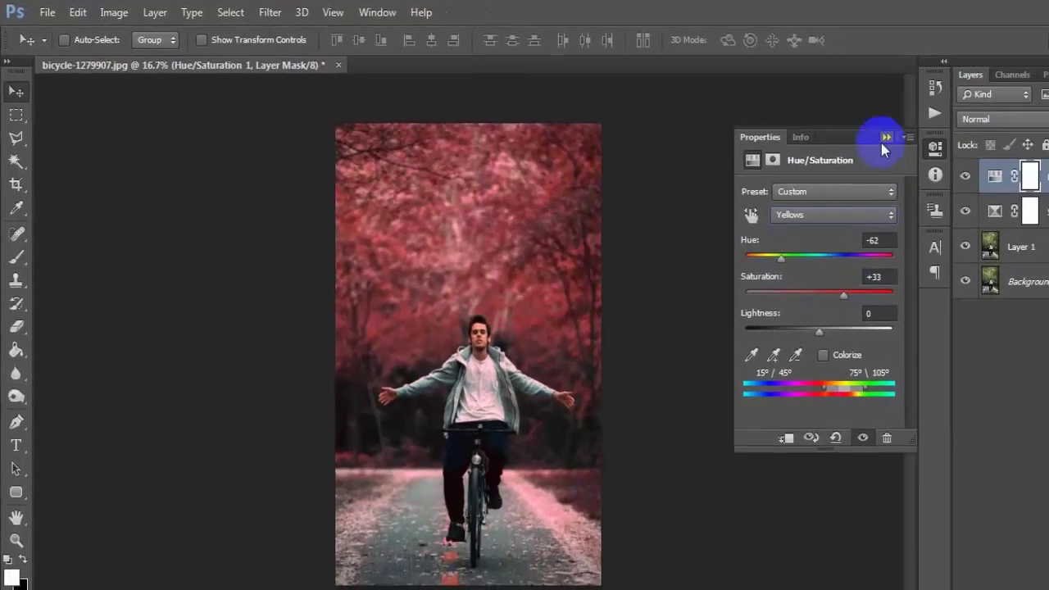
- Compare with Hue/Saturation hidden, then stamp all visible layers into merged Layer 2
{"action": "left_click", "coordinate": [883, 140]}
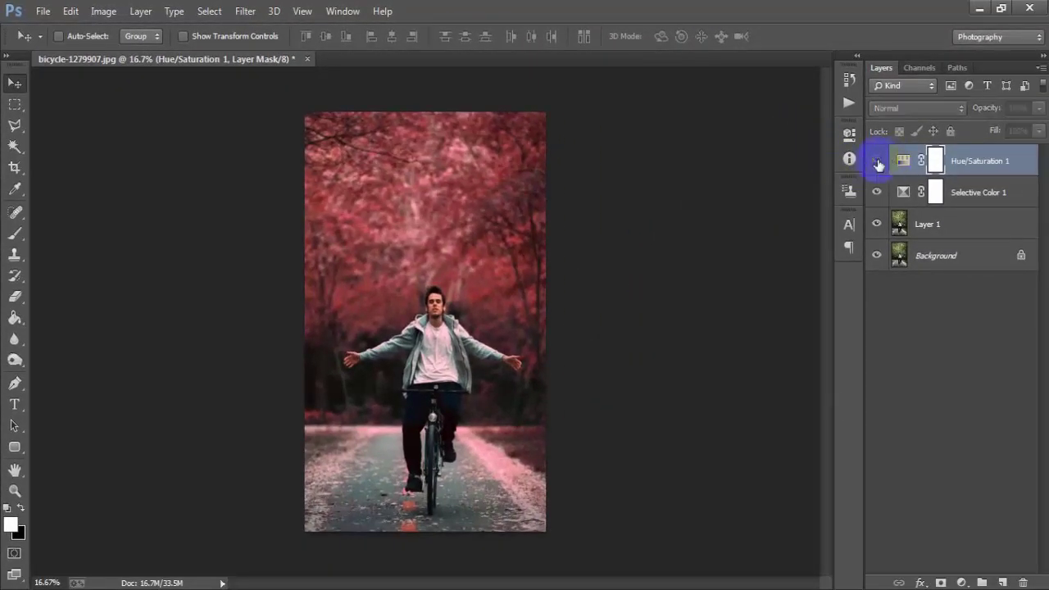
{"action": "left_click", "coordinate": [876, 160]}
{"action": "key", "text": "shift+ctrl+alt+e"}
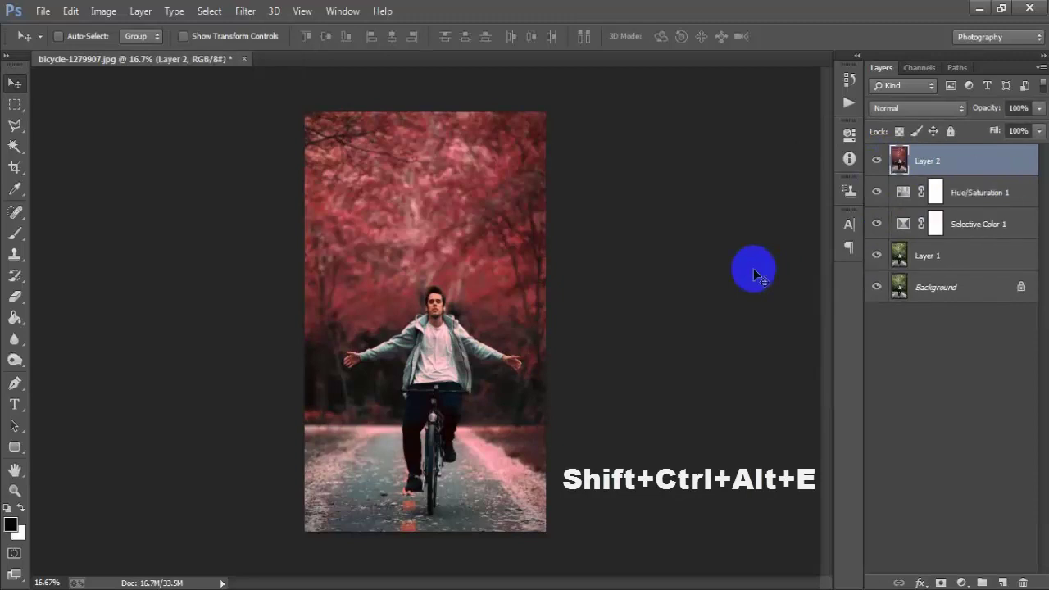
{"action": "left_click", "coordinate": [947, 170]}
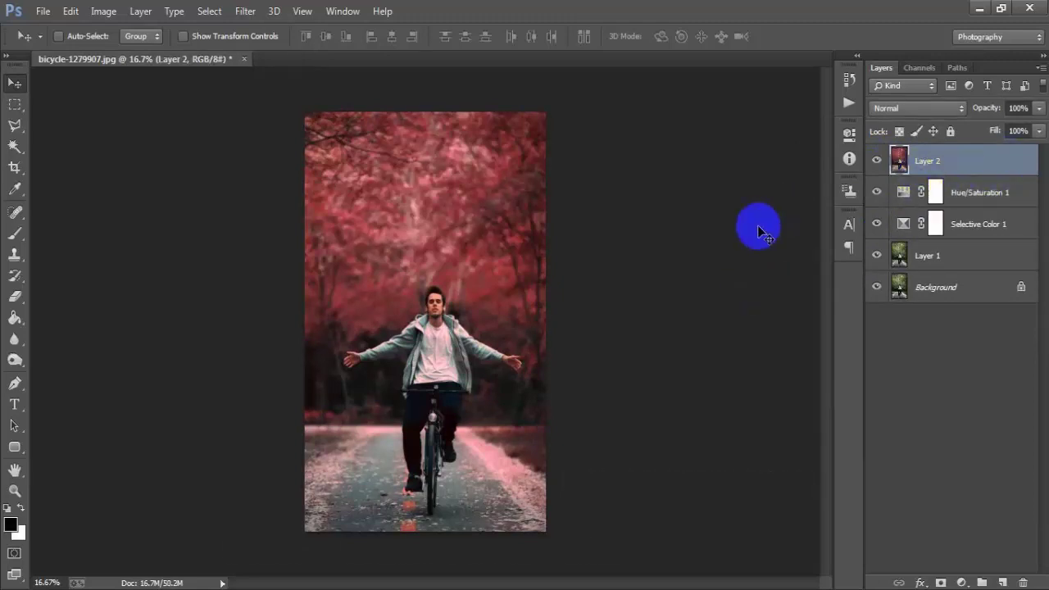
- Apply the Red Tone.xmp preset to Layer 2 with the Camera Raw Filter
{"action": "left_click", "coordinate": [246, 12]}
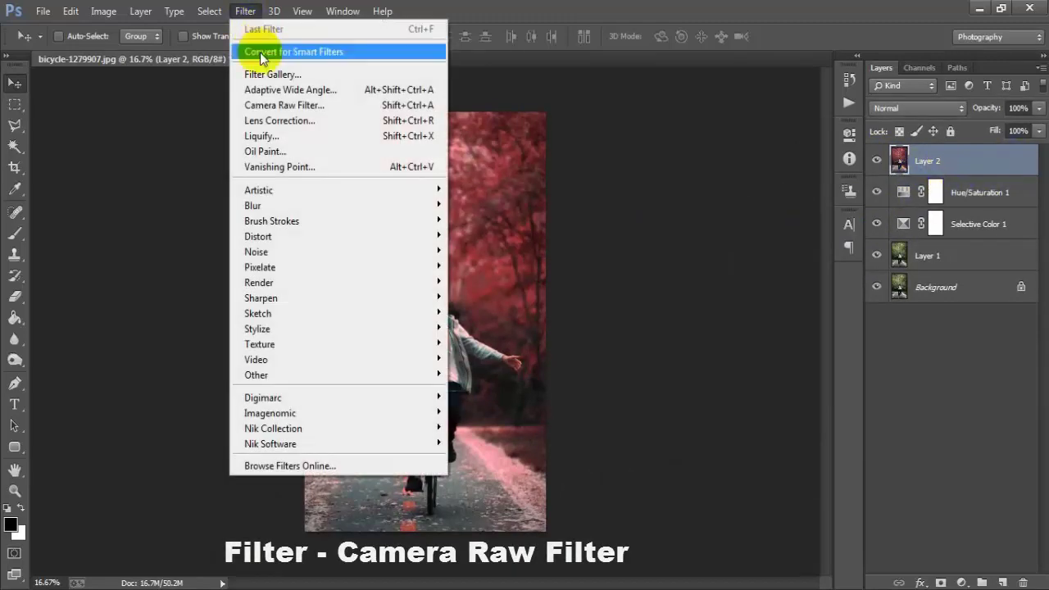
{"action": "left_click", "coordinate": [353, 107]}
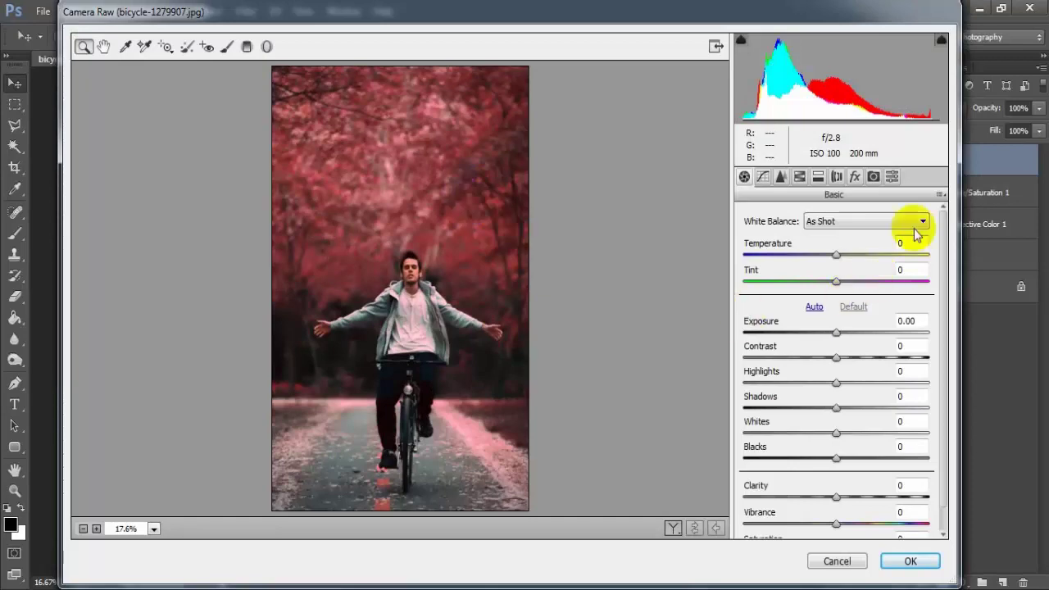
{"action": "left_click", "coordinate": [939, 194]}
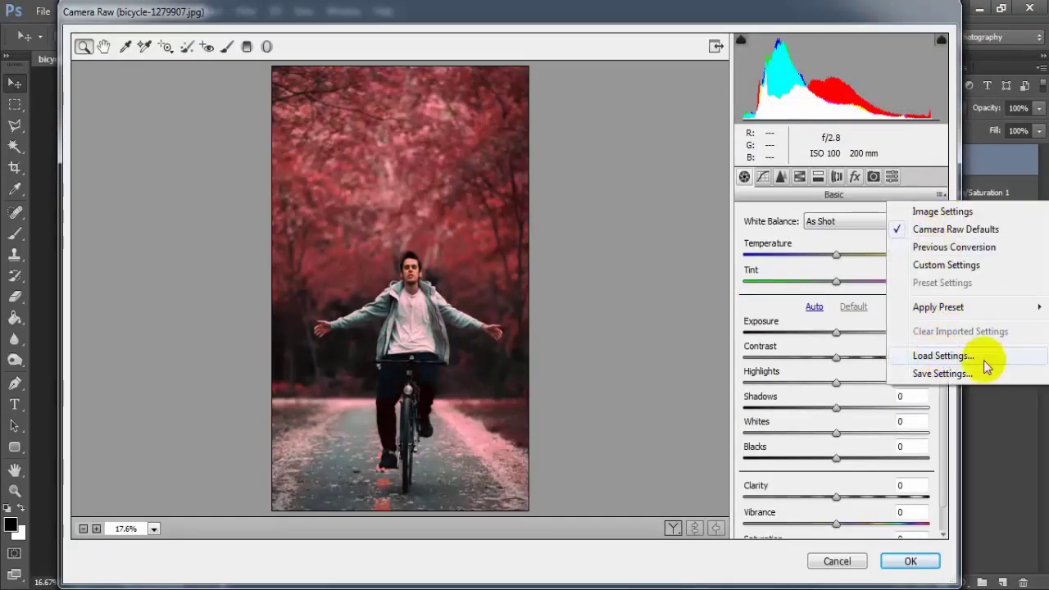
{"action": "left_click", "coordinate": [943, 356]}
{"action": "left_click", "coordinate": [348, 149]}
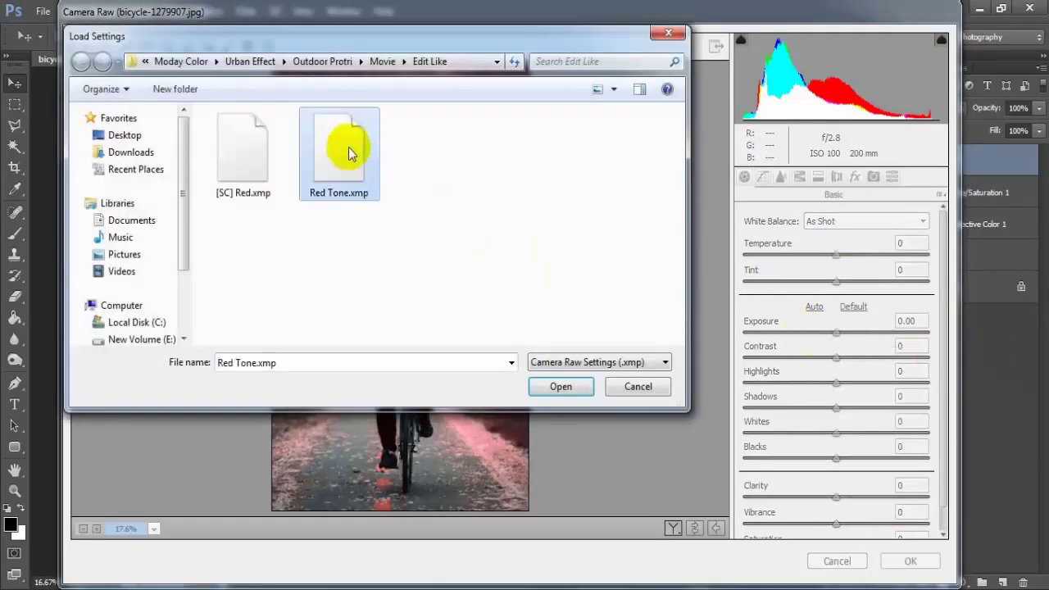
{"action": "left_click", "coordinate": [562, 386]}
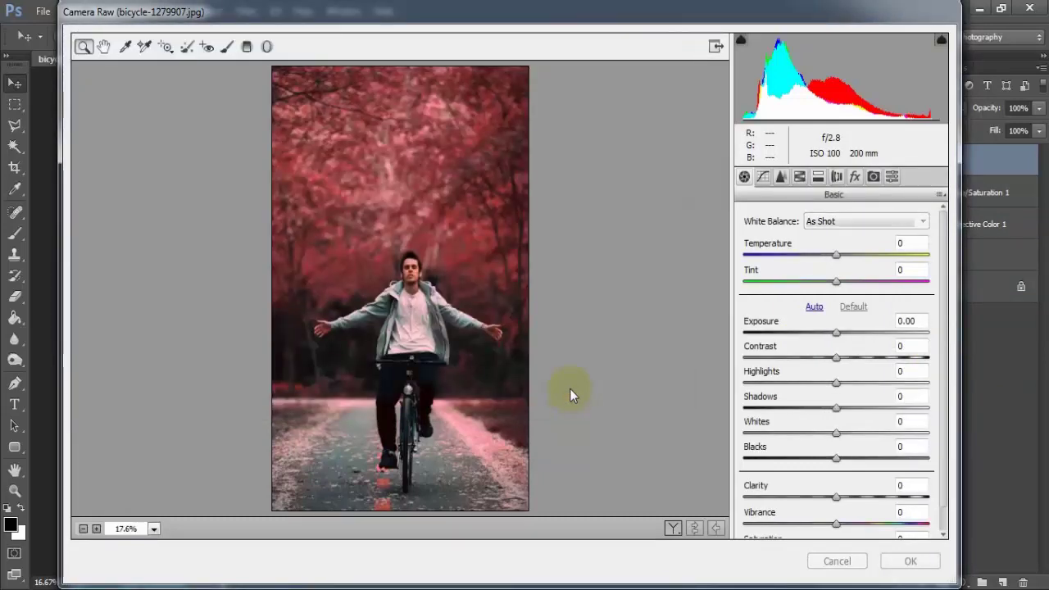
{"action": "left_click", "coordinate": [673, 529]}
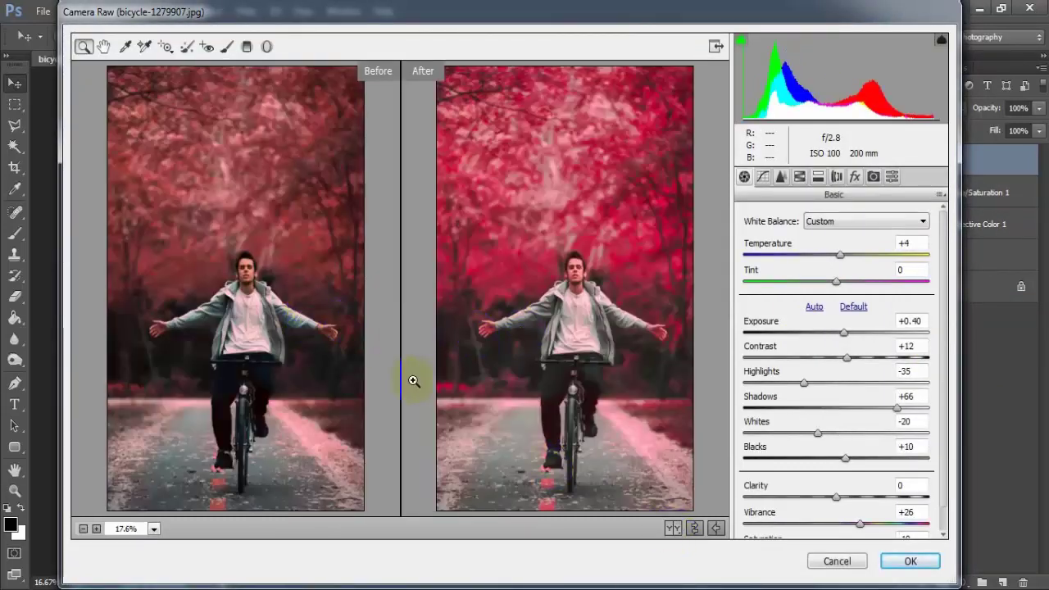
{"action": "left_click", "coordinate": [912, 562]}
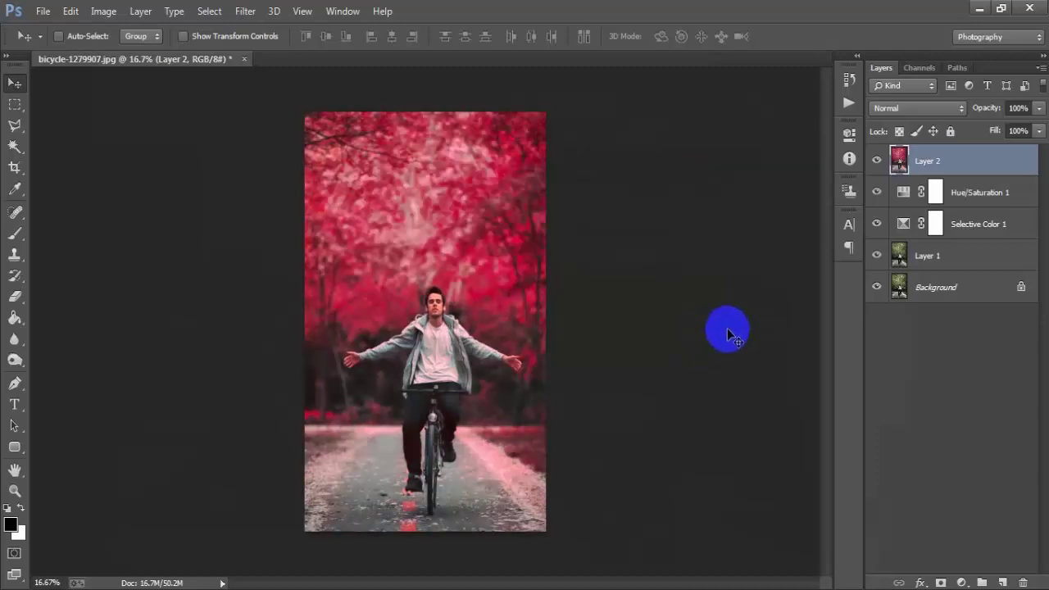
{"action": "left_click", "coordinate": [877, 287], "text": "alt"}
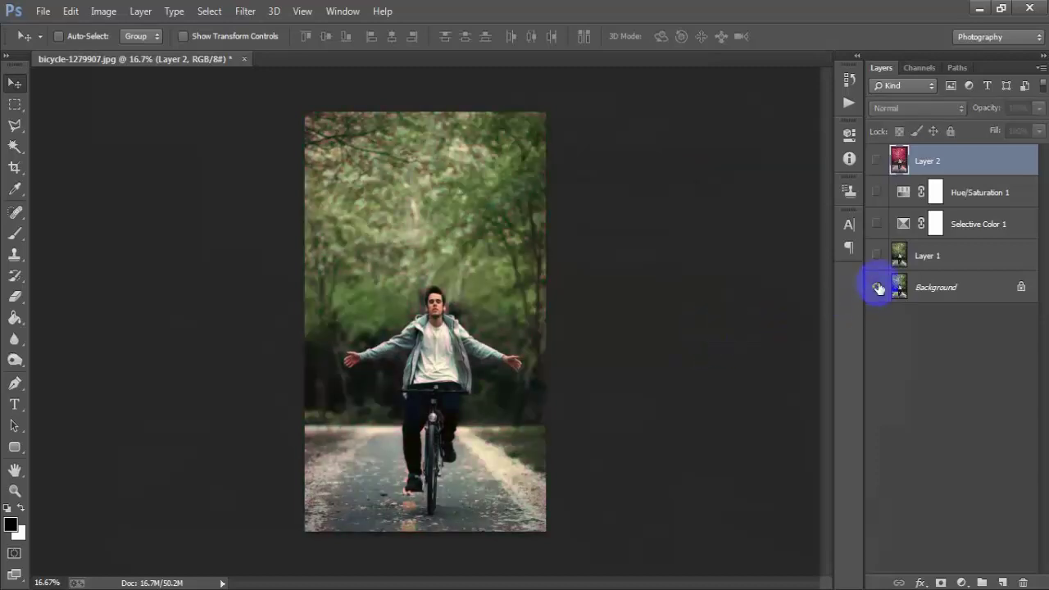
{"action": "left_click", "coordinate": [877, 287], "text": "alt"}
{"action": "left_click", "coordinate": [877, 287], "text": "alt"}
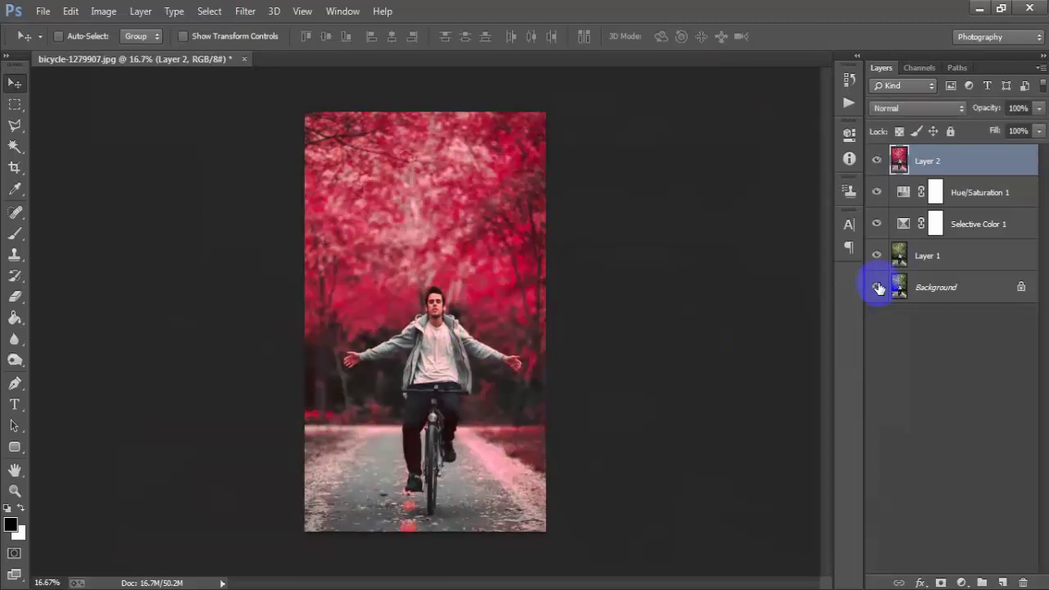
{"action": "left_click", "coordinate": [876, 287], "text": "alt"}
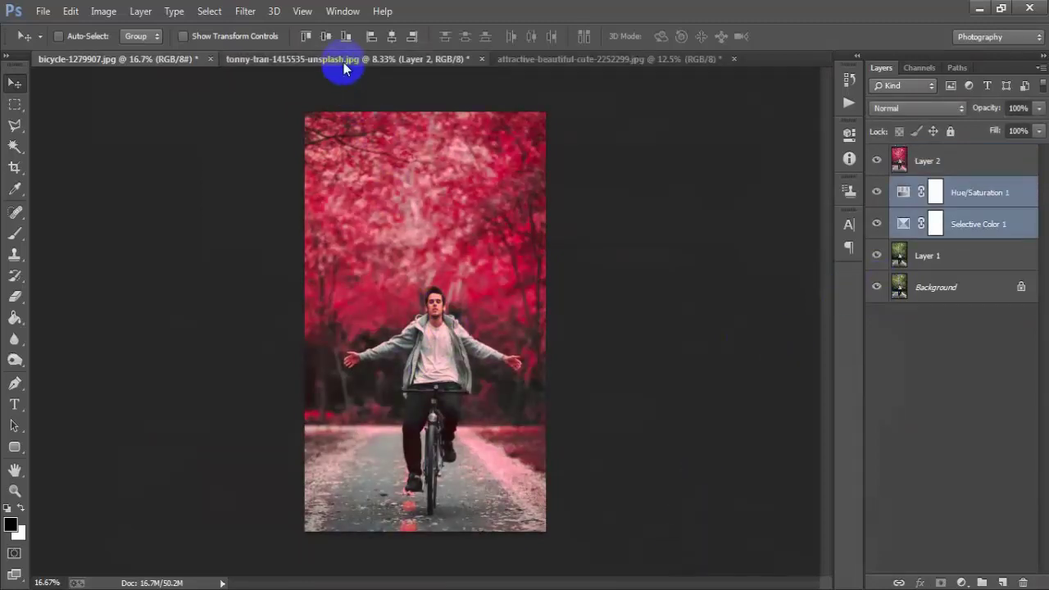
{"action": "left_click", "coordinate": [345, 62]}
{"action": "key", "text": "ctrl+plus"}
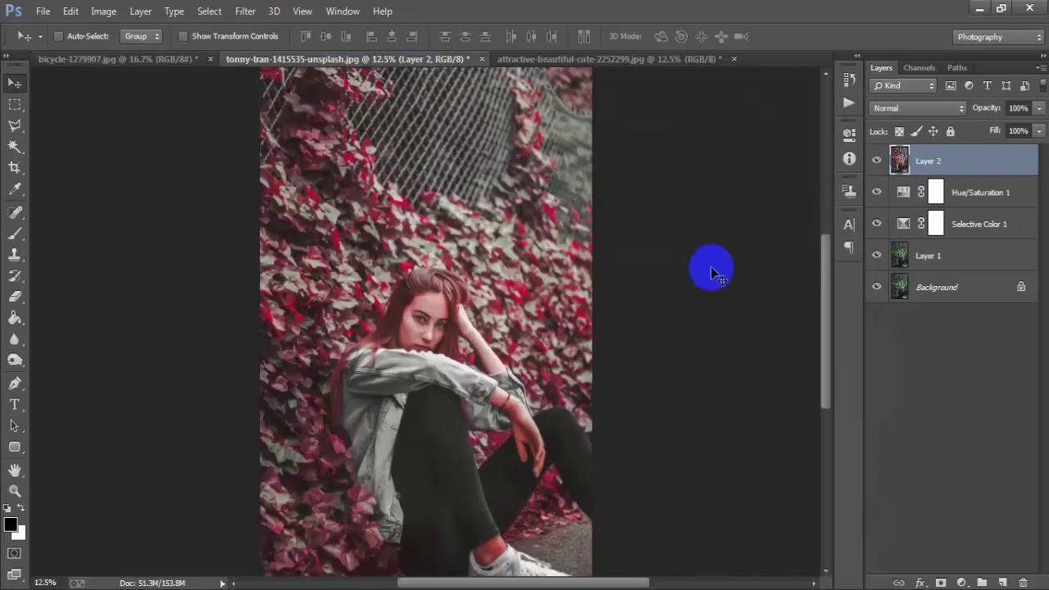
{"action": "left_click", "coordinate": [877, 287], "text": "alt"}
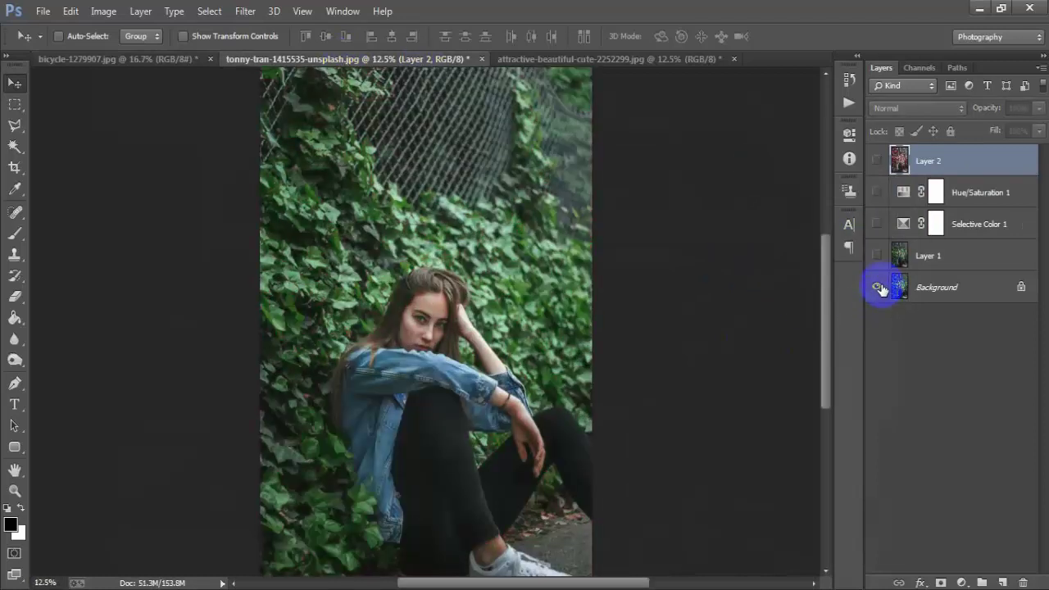
{"action": "left_click", "coordinate": [878, 287], "text": "alt"}
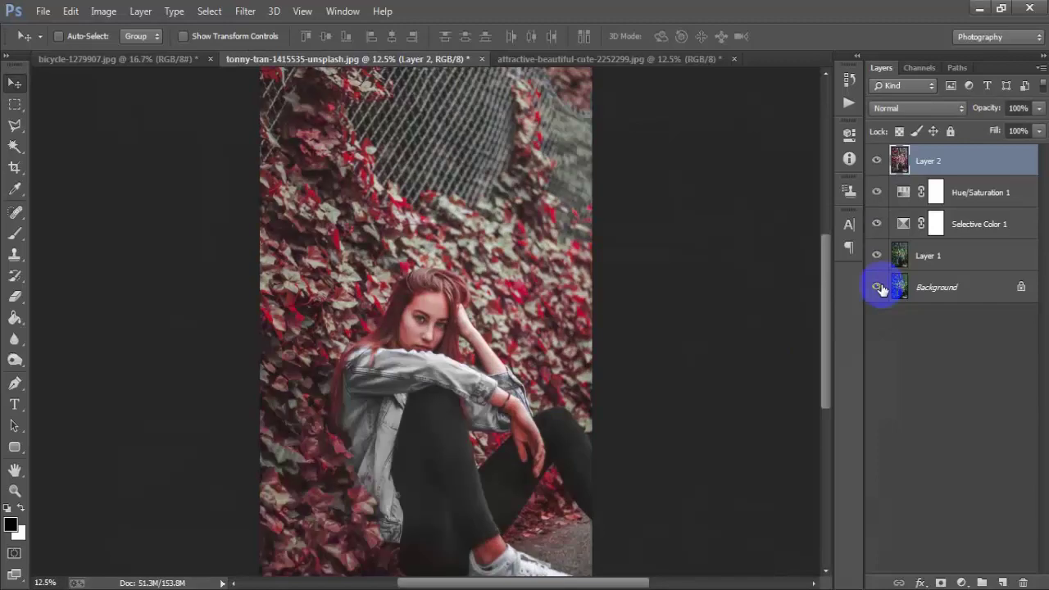
{"action": "left_click", "coordinate": [533, 59]}
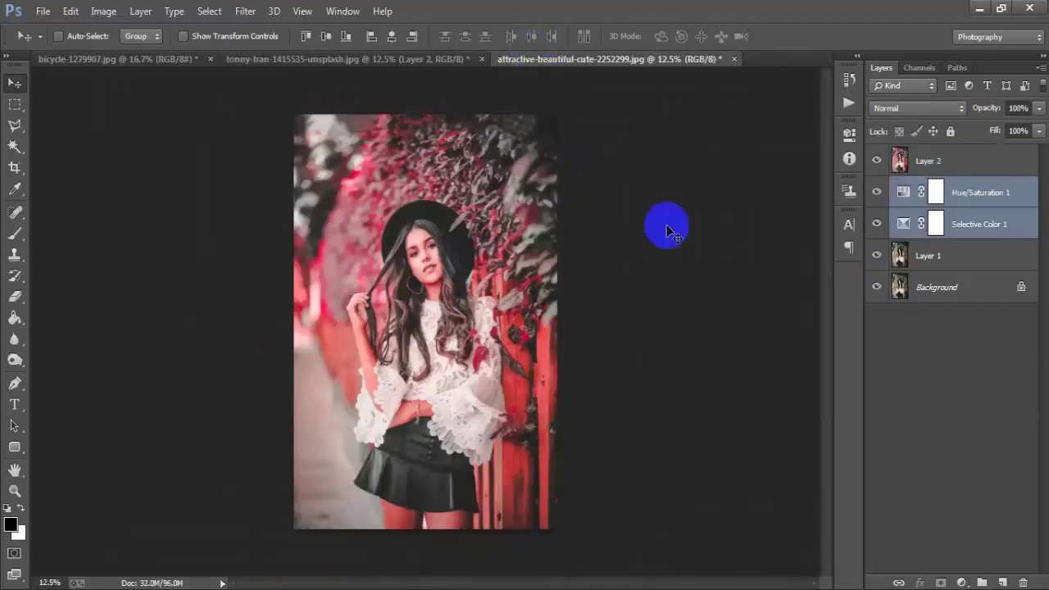
{"action": "key", "text": "ctrl+plus"}
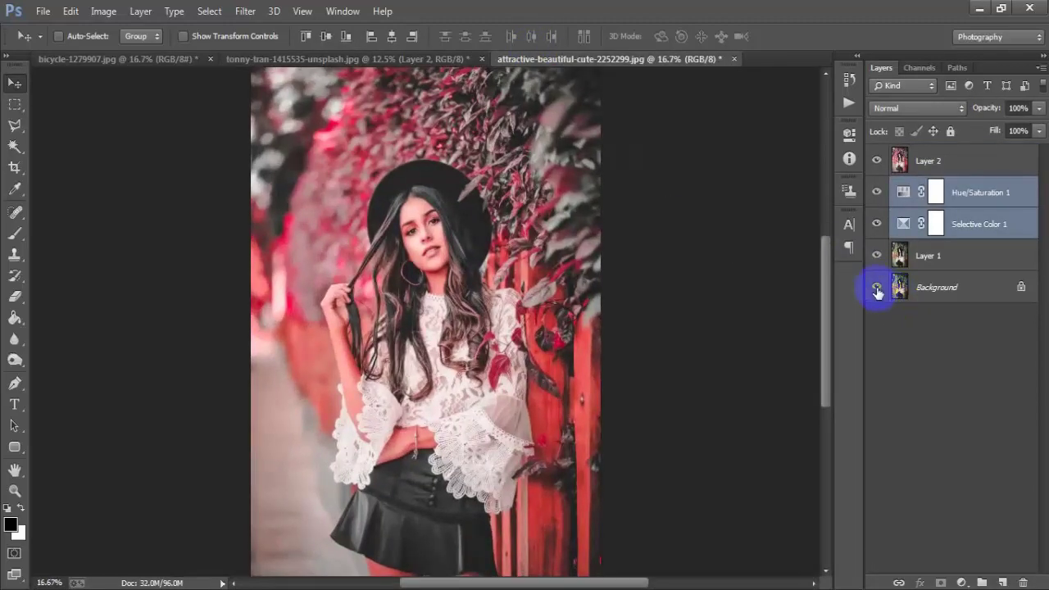
{"action": "left_click", "coordinate": [877, 290], "text": "alt"}
{"action": "left_click", "coordinate": [877, 290], "text": "alt"}
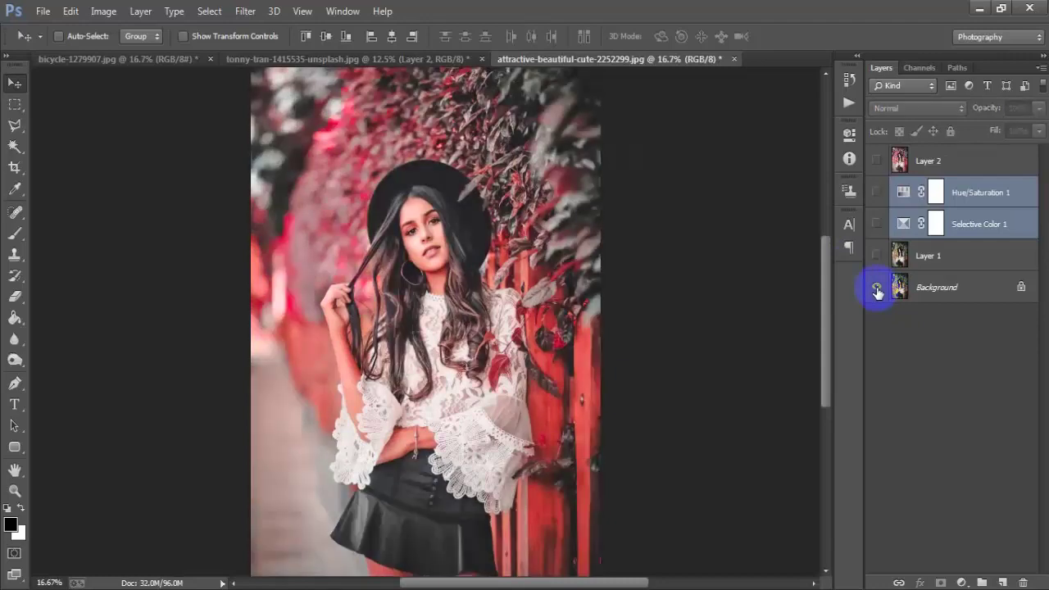
{"action": "left_click", "coordinate": [878, 290], "text": "alt"}
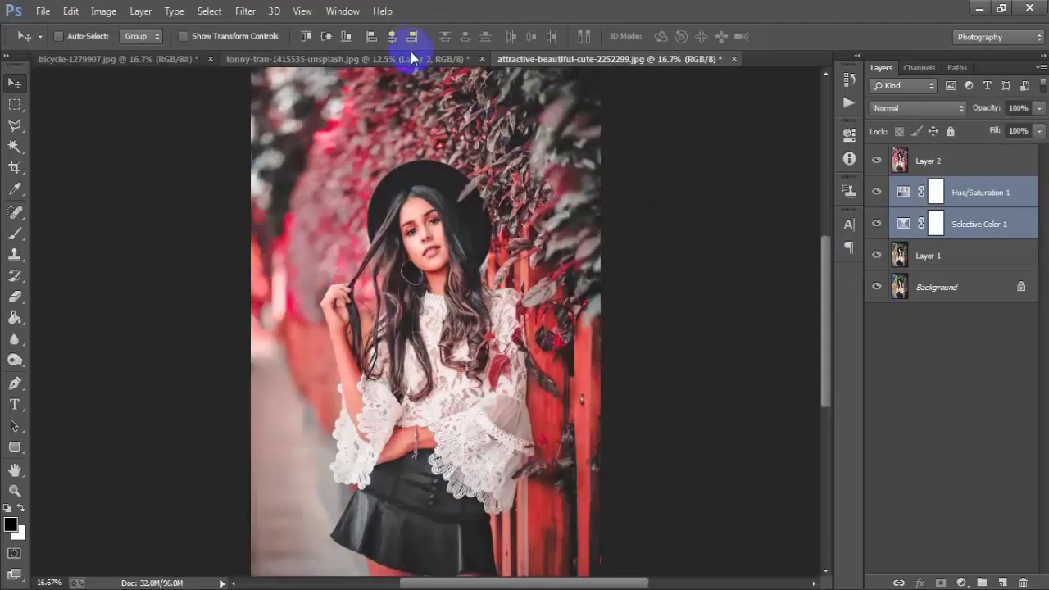
{"action": "left_click", "coordinate": [410, 52]}
{"action": "left_click", "coordinate": [877, 290]}
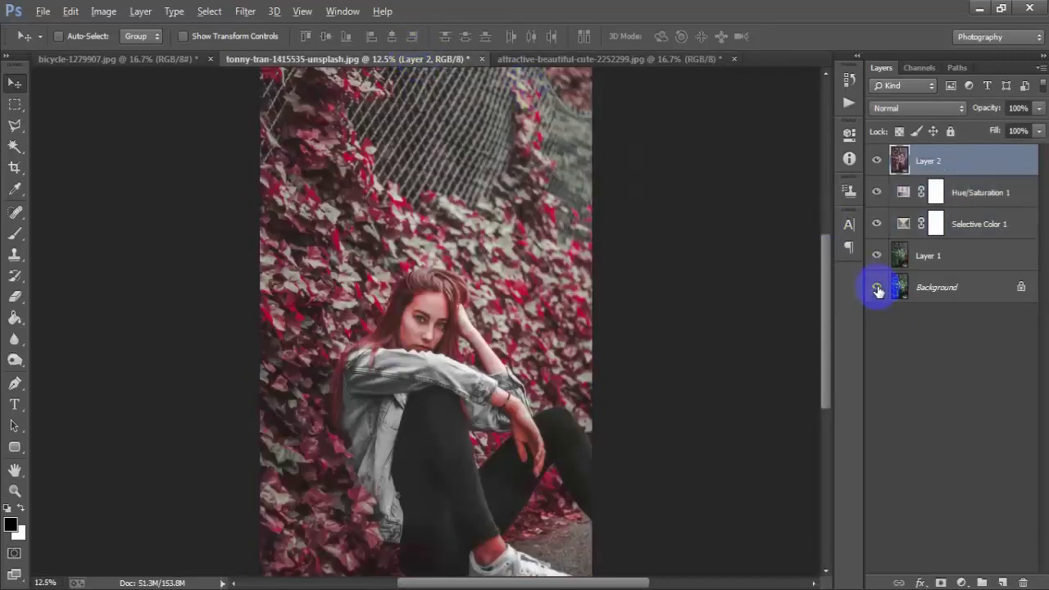
{"action": "left_click", "coordinate": [878, 290], "text": "alt"}
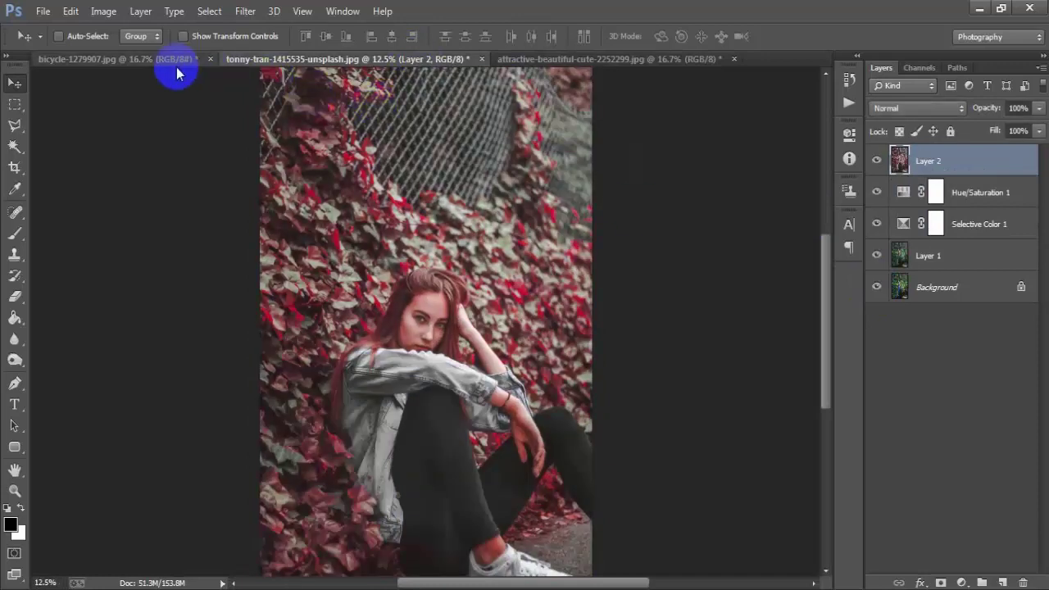
{"action": "left_click", "coordinate": [175, 63]}
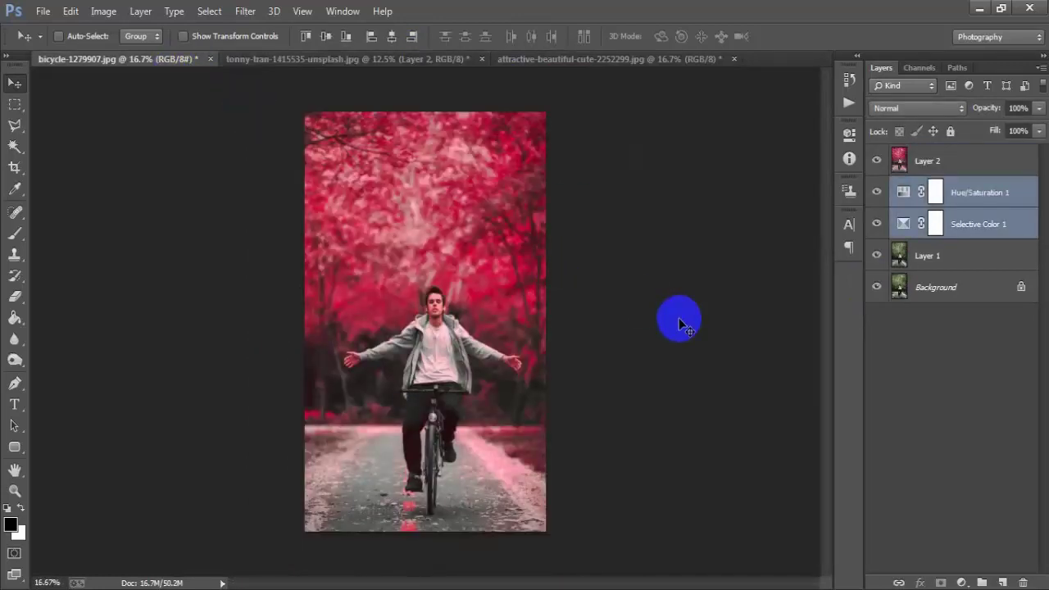
{"action": "key", "text": "ctrl+plus"}
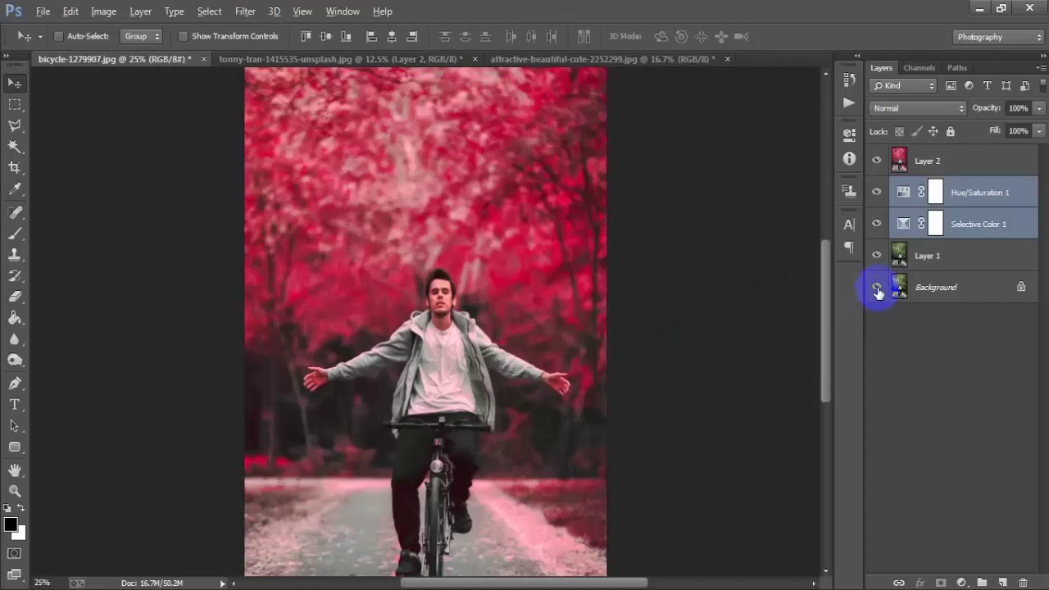
{"action": "left_click", "coordinate": [876, 289], "text": "alt"}
{"action": "left_click", "coordinate": [878, 290], "text": "alt"}
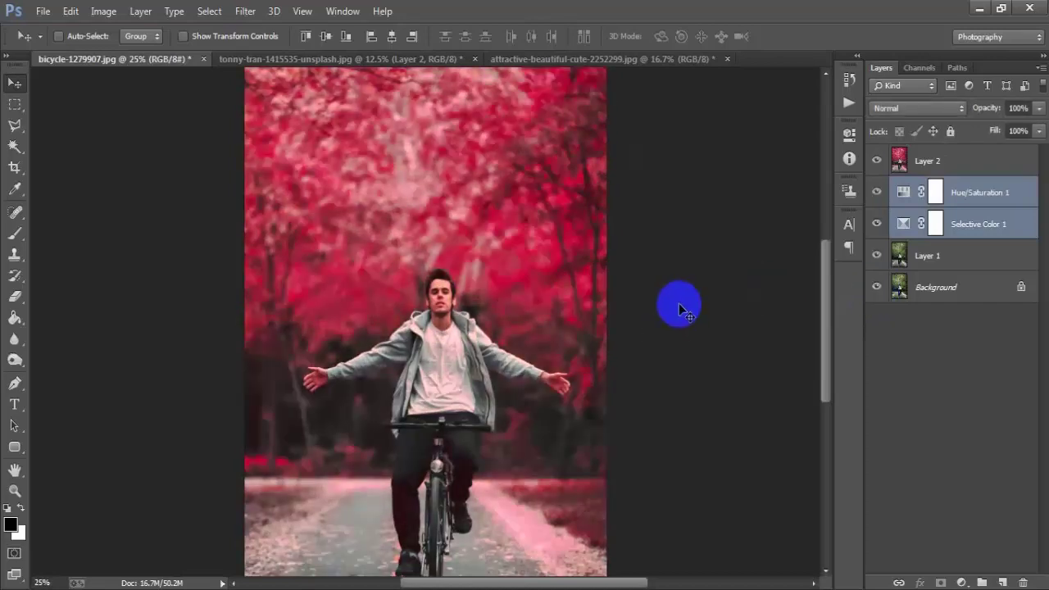
{"action": "left_click", "coordinate": [344, 59]}
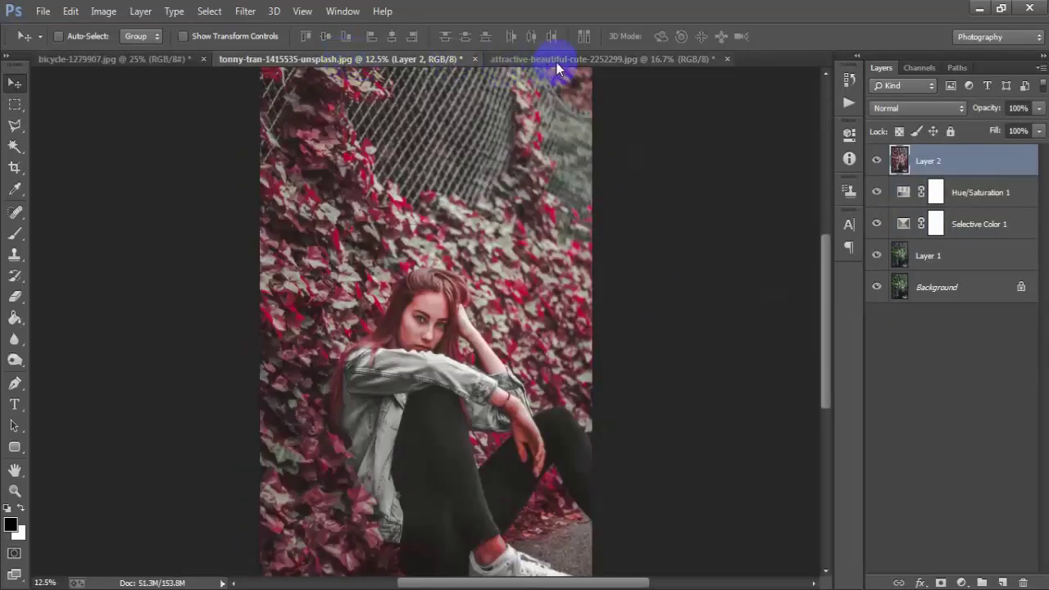
{"action": "left_click", "coordinate": [557, 62]}
{"action": "left_click", "coordinate": [364, 64]}
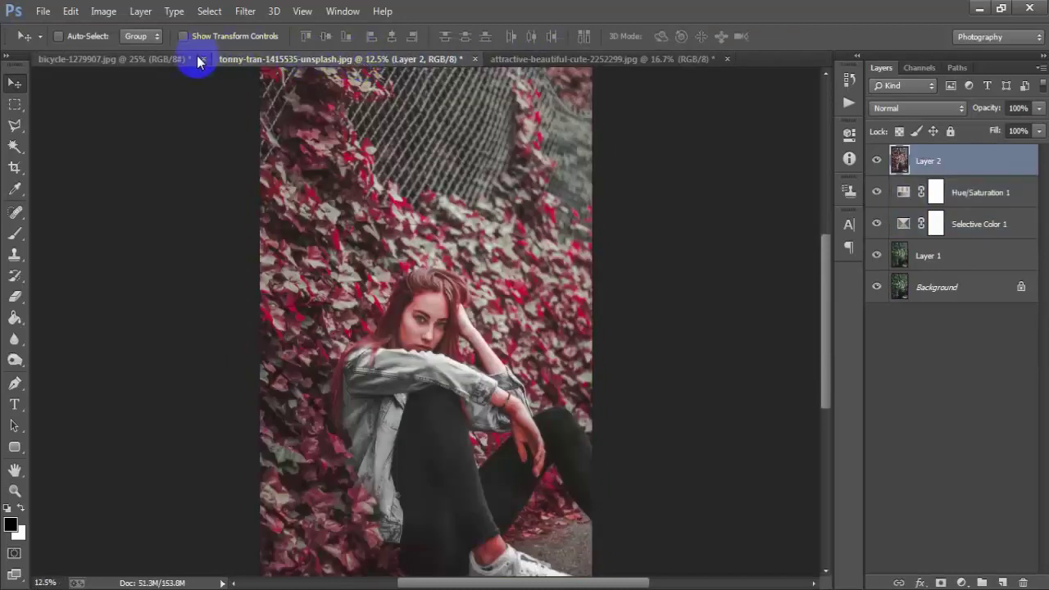
{"action": "left_click", "coordinate": [167, 61]}
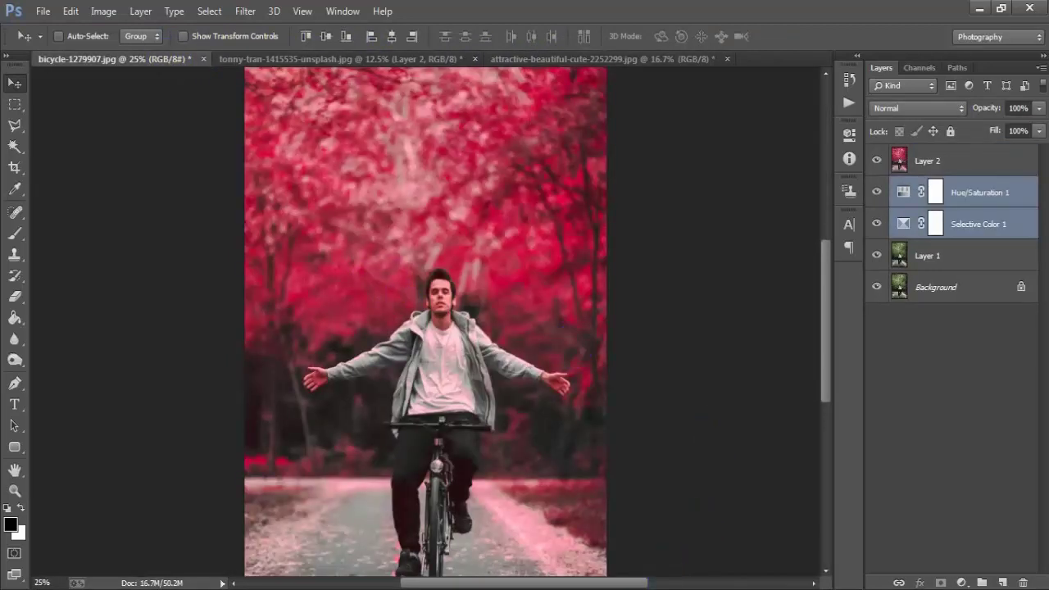